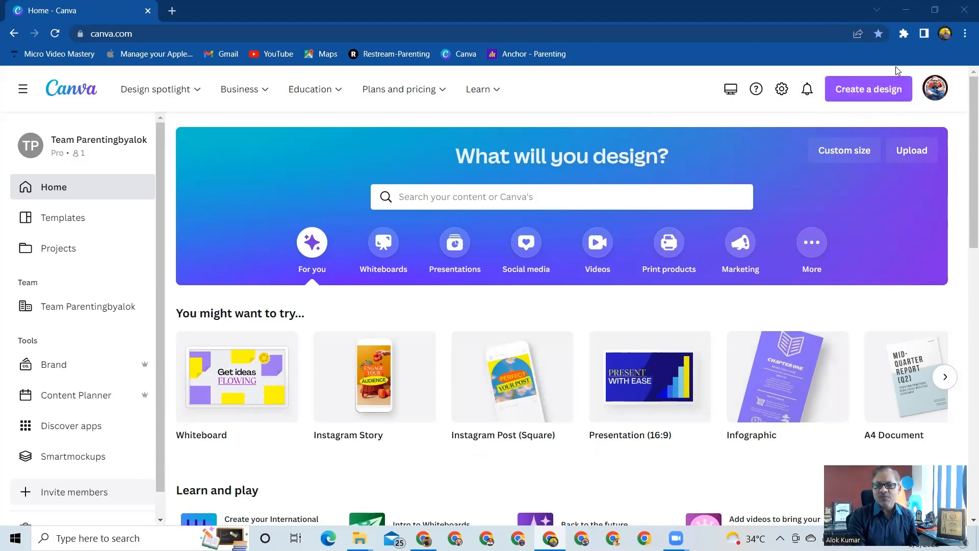
# Create a new blank Instagram Post (Square) design of 1080 × 1080 px.
pyautogui.click(855, 90)
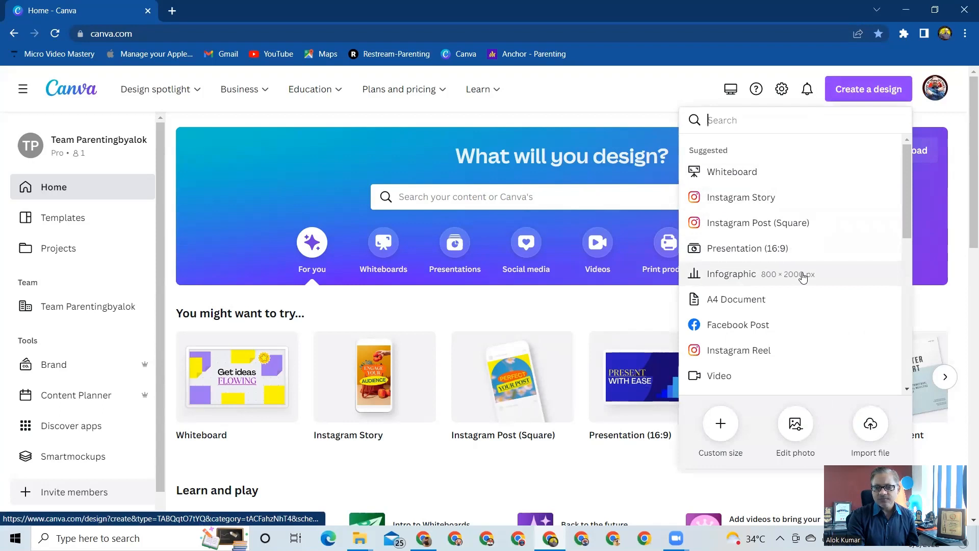
pyautogui.scroll(-3, 803, 277)
pyautogui.scroll(-5, 804, 277)
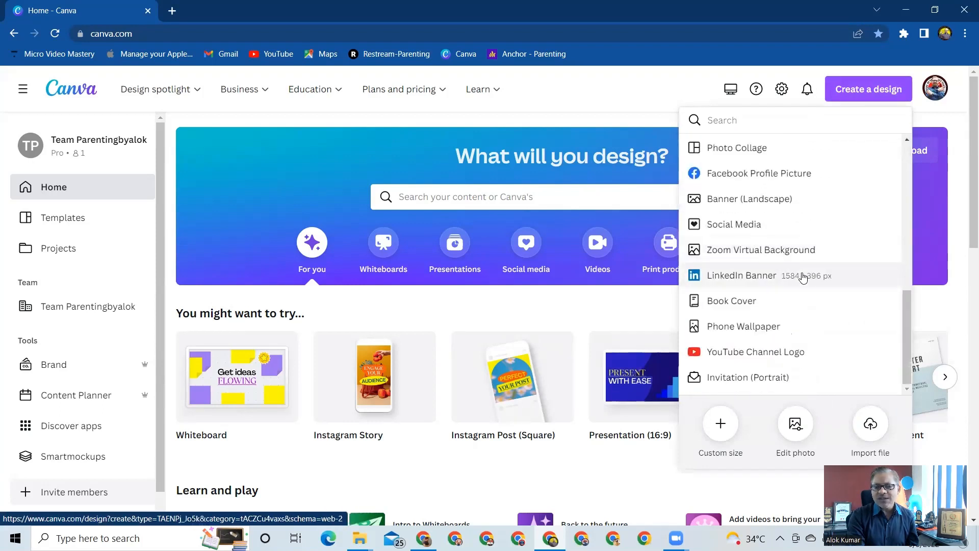
pyautogui.scroll(6, 804, 277)
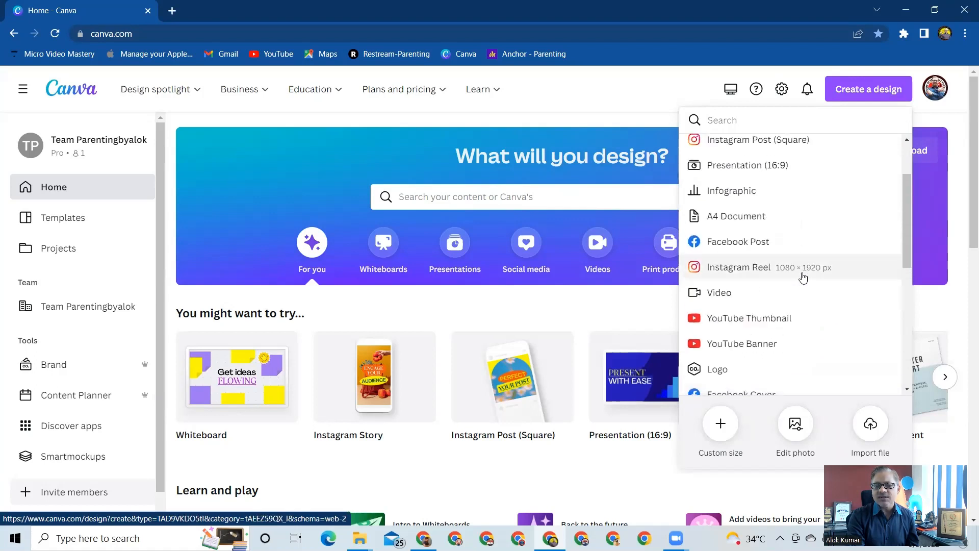
pyautogui.scroll(2, 803, 277)
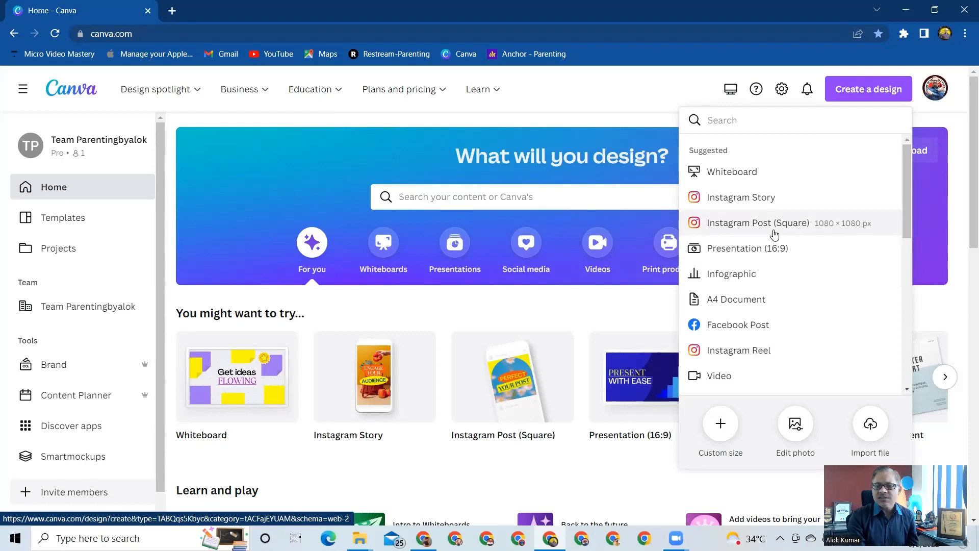
pyautogui.click(758, 224)
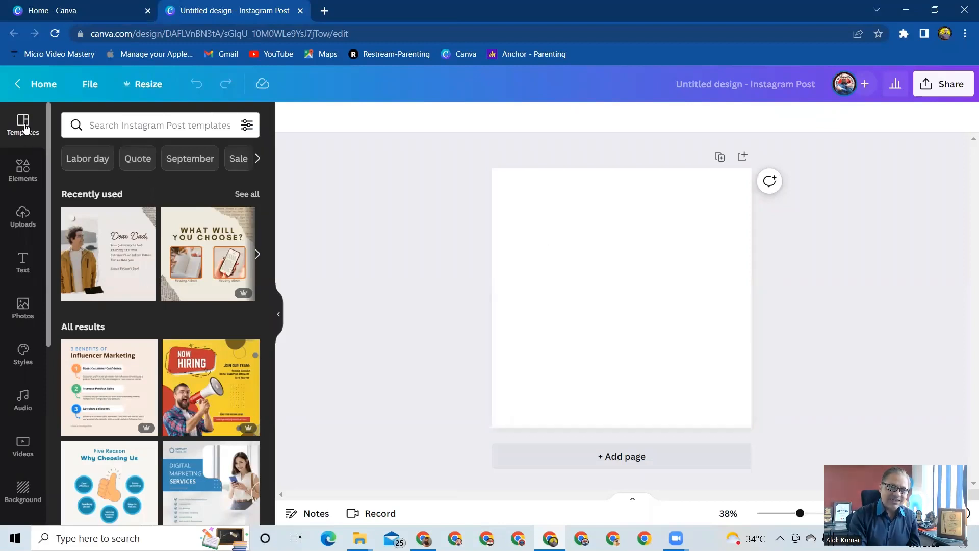
# Search the templates for Teacher's Day Instagram Posts.
pyautogui.click(115, 126)
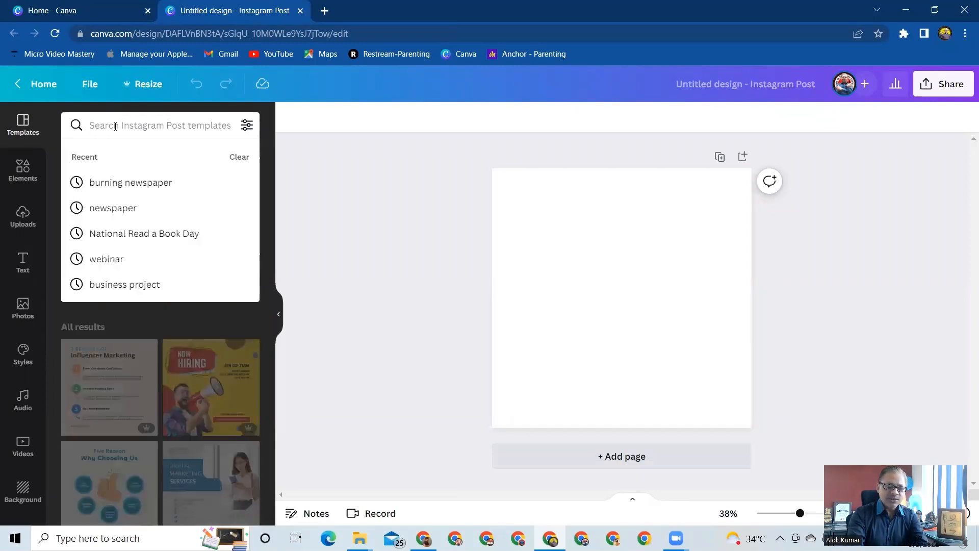
pyautogui.write('teche')
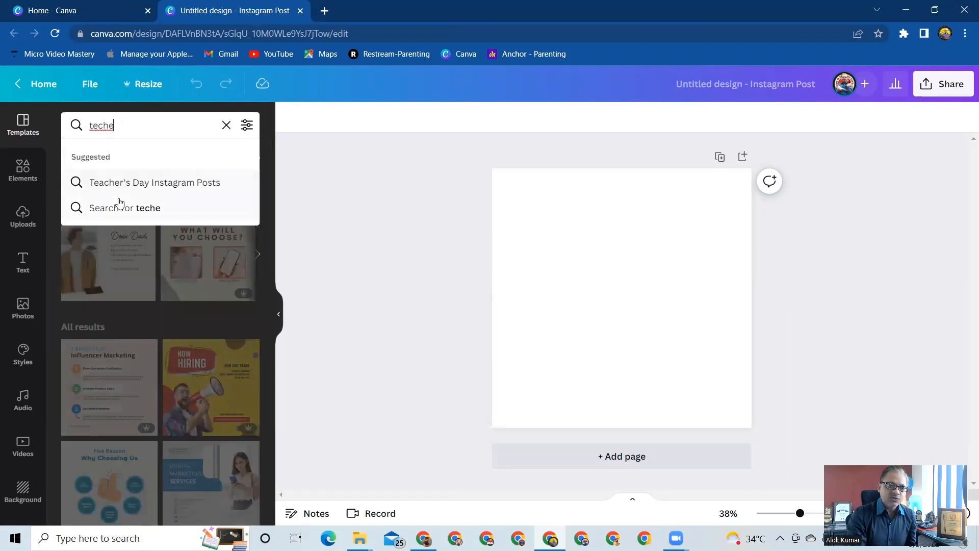
pyautogui.click(132, 183)
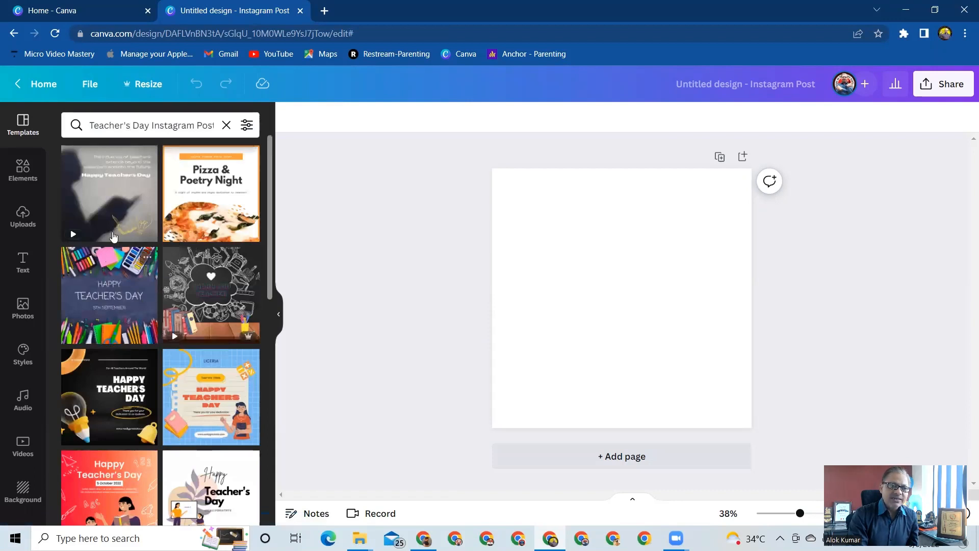
# Browse the Teacher's Day templates and apply the white one with the teacher, whiteboard and seated student to the page.
pyautogui.scroll(-3, 119, 298)
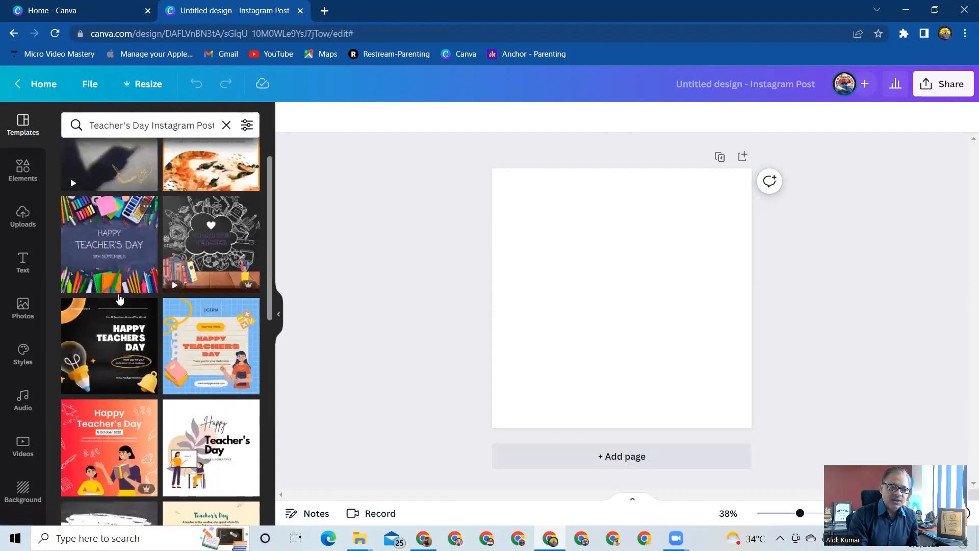
pyautogui.scroll(-1, 120, 299)
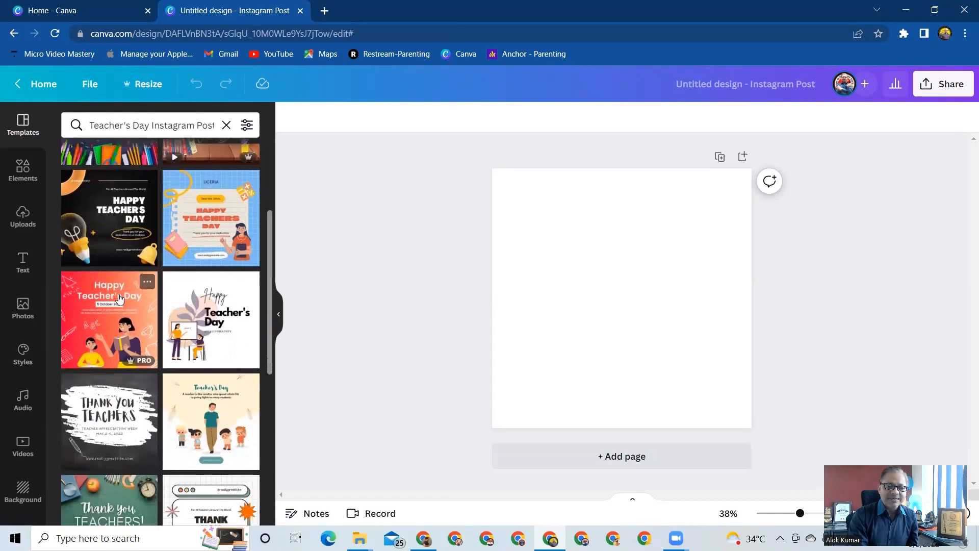
pyautogui.scroll(-3, 120, 298)
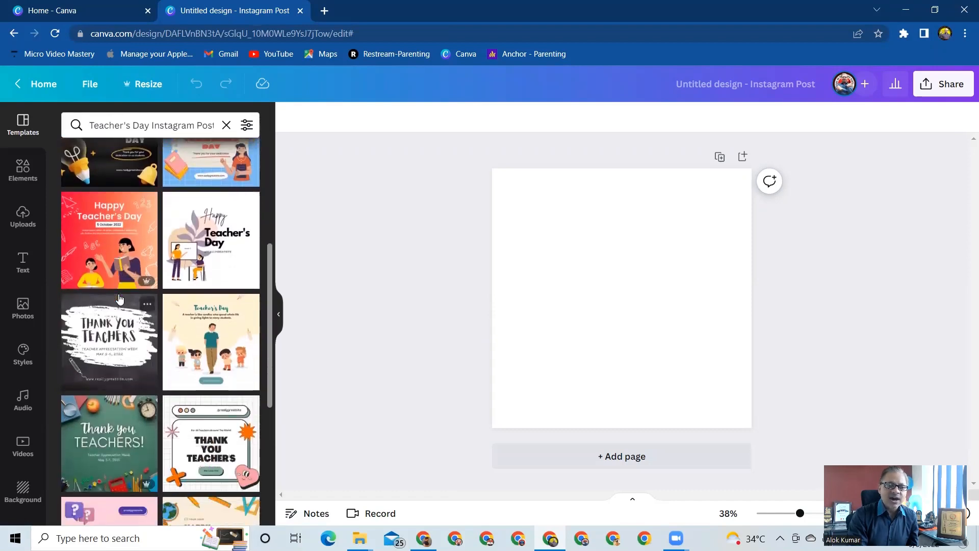
pyautogui.scroll(4, 120, 299)
pyautogui.scroll(3, 120, 299)
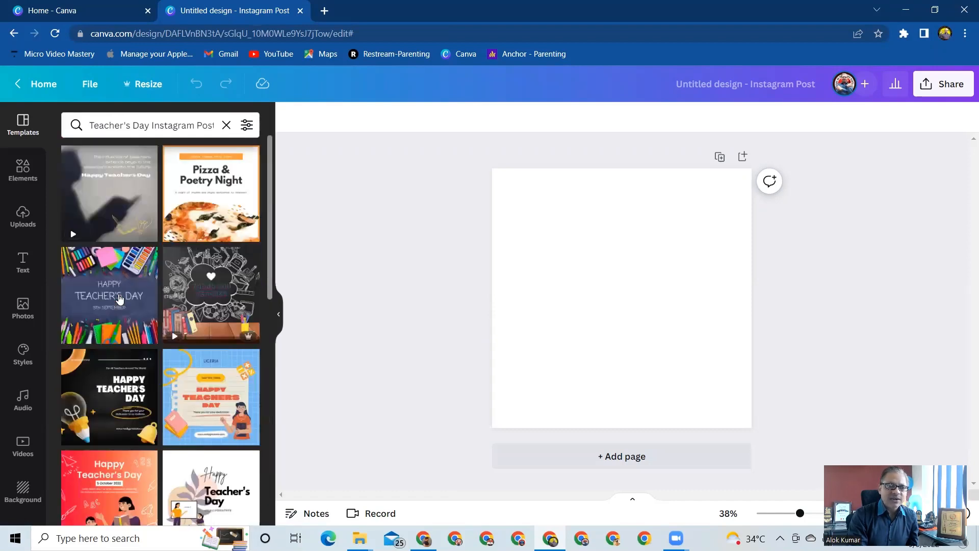
pyautogui.scroll(-2, 120, 300)
pyautogui.scroll(3, 119, 299)
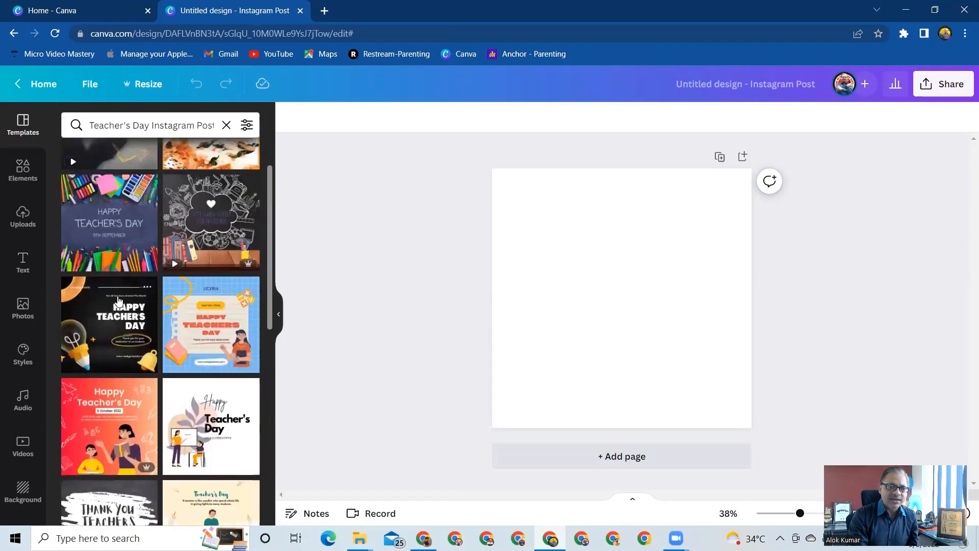
pyautogui.scroll(-2, 119, 300)
pyautogui.scroll(1, 118, 301)
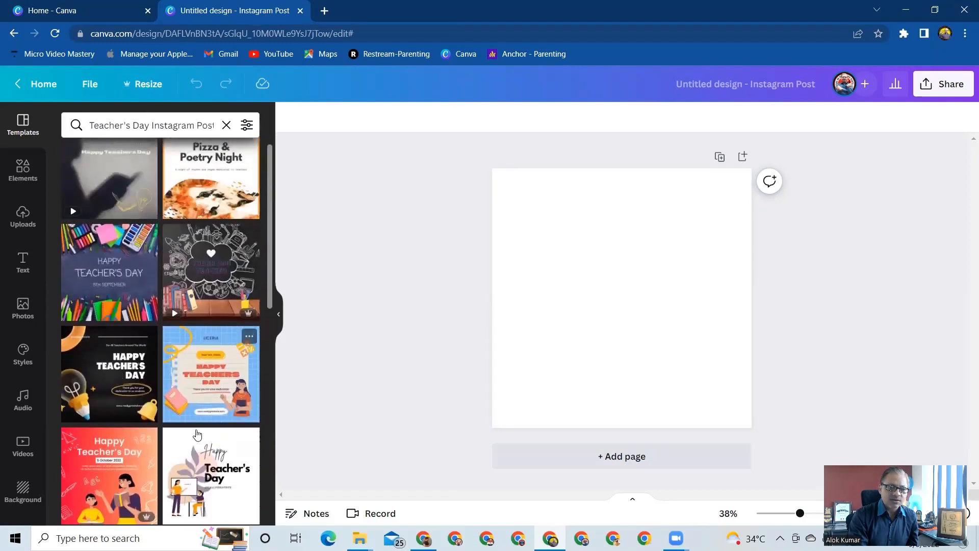
pyautogui.click(215, 463)
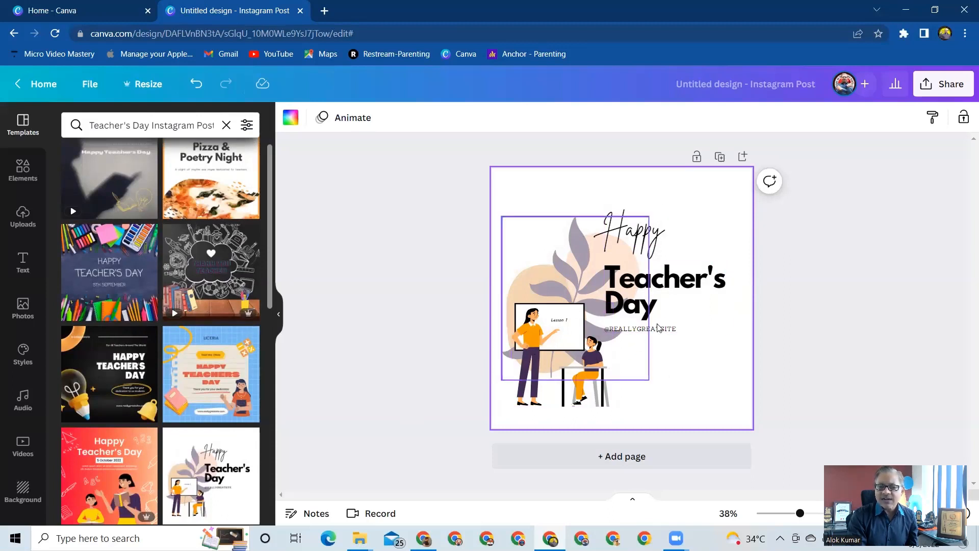
pyautogui.click(636, 246)
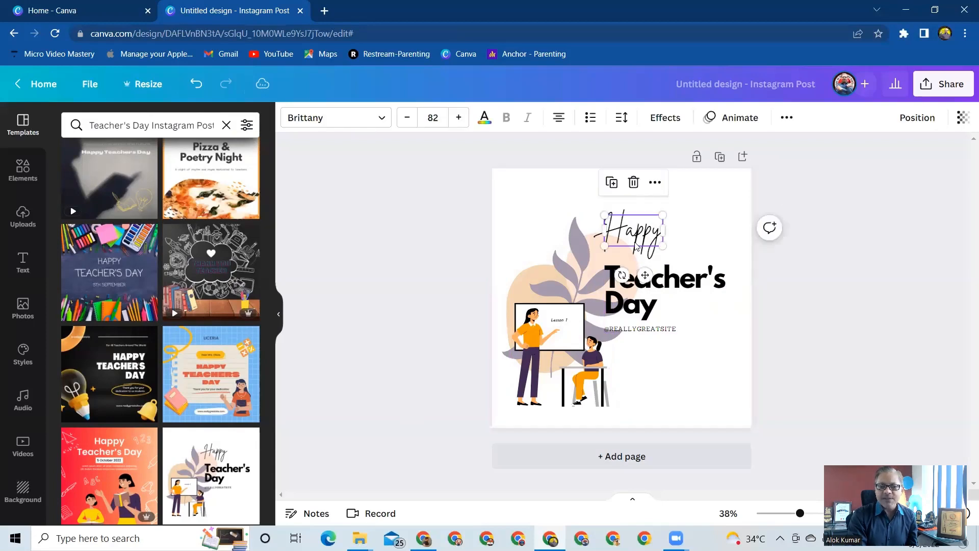
pyautogui.click(681, 288)
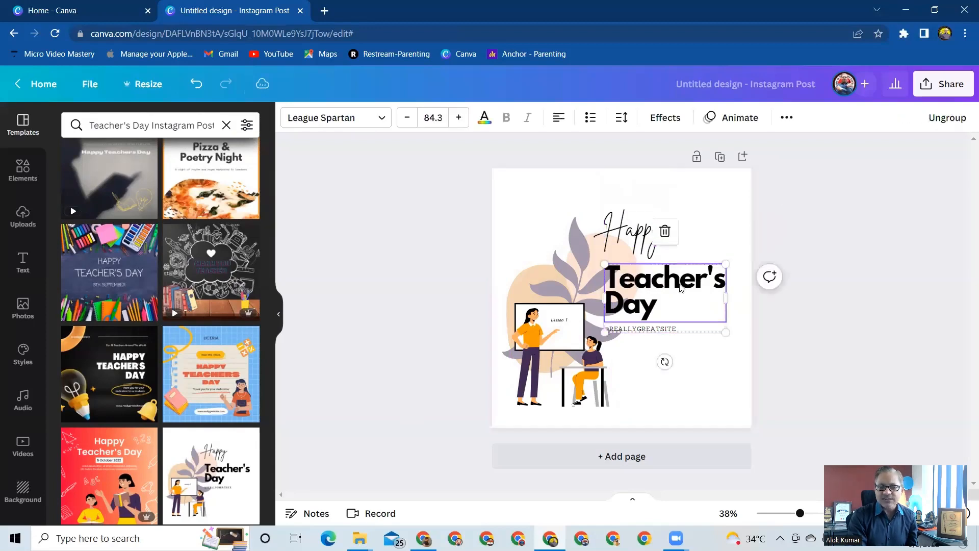
pyautogui.click(661, 331)
pyautogui.click(556, 329)
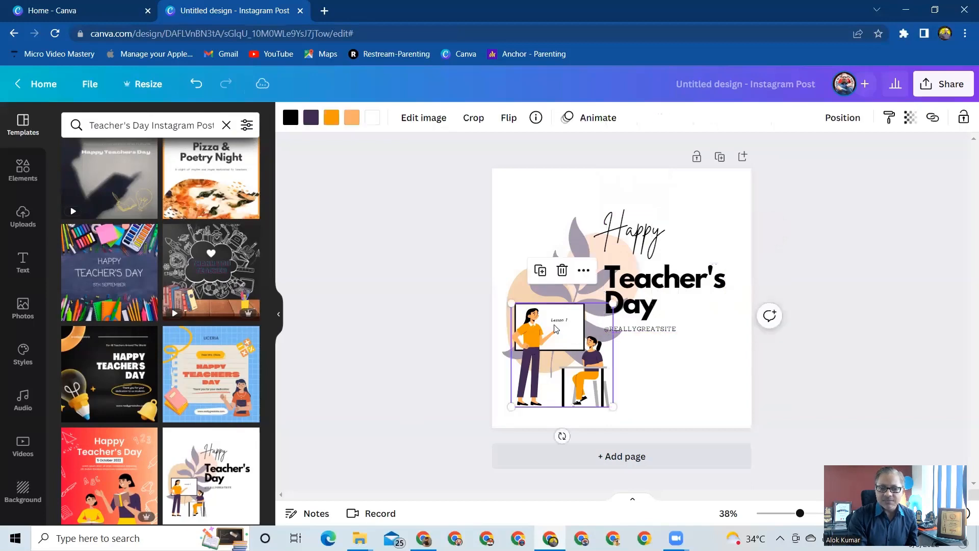
pyautogui.click(707, 198)
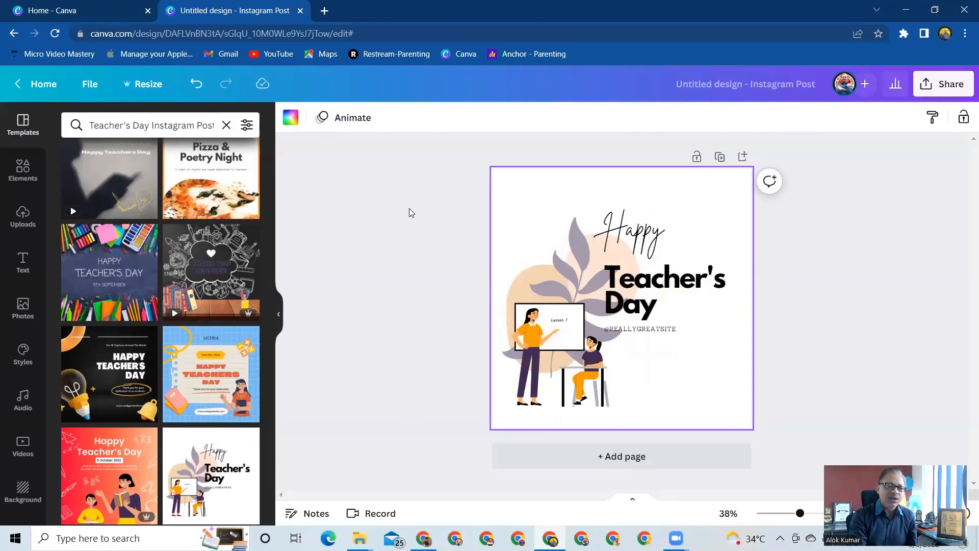
# Add the uploaded round The Business Eutopia logo without black background and shrink it into the page's upper-right corner.
pyautogui.click(23, 216)
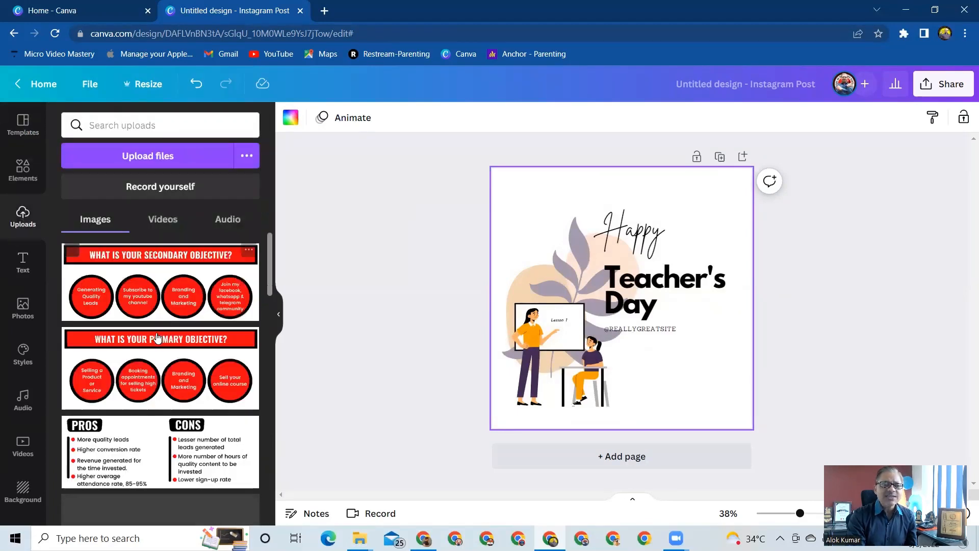
pyautogui.scroll(-10, 159, 378)
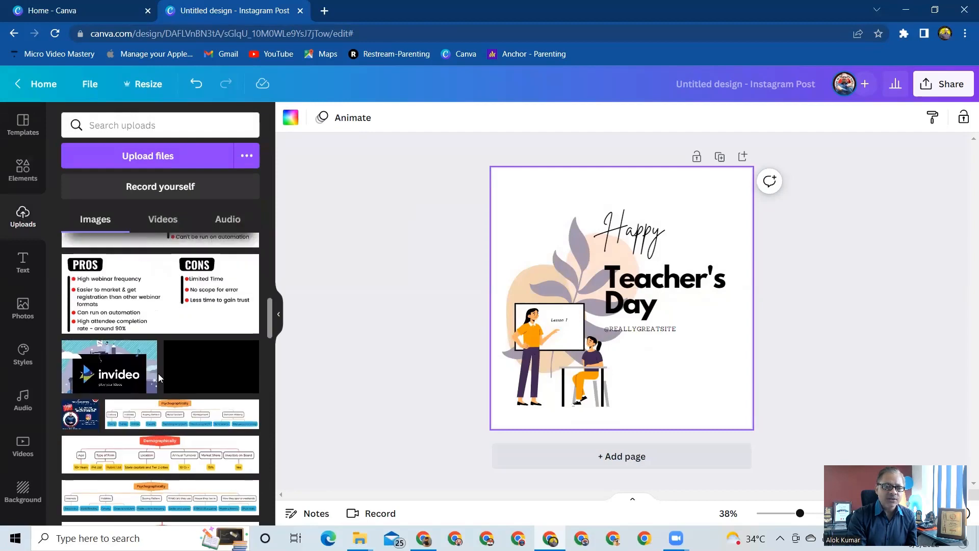
pyautogui.scroll(-15, 159, 378)
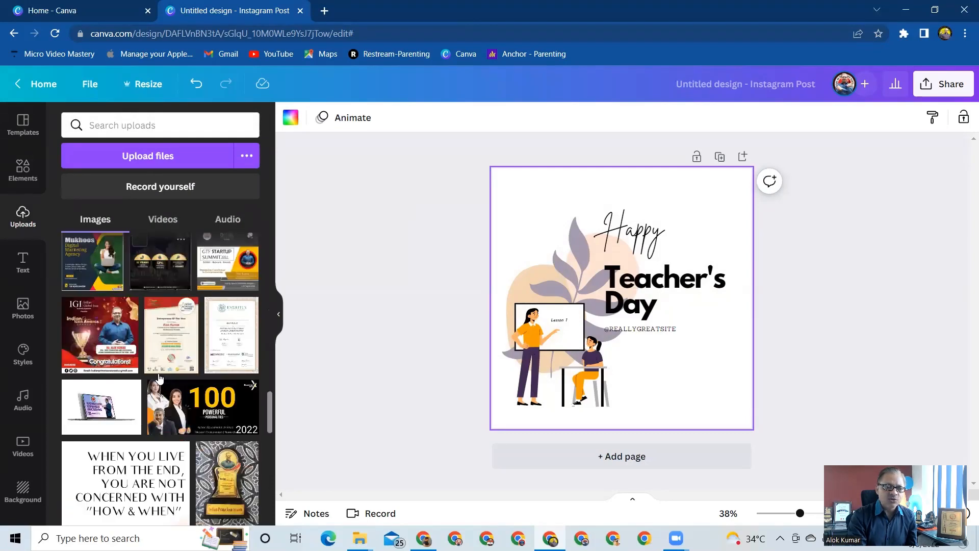
pyautogui.scroll(-15, 159, 378)
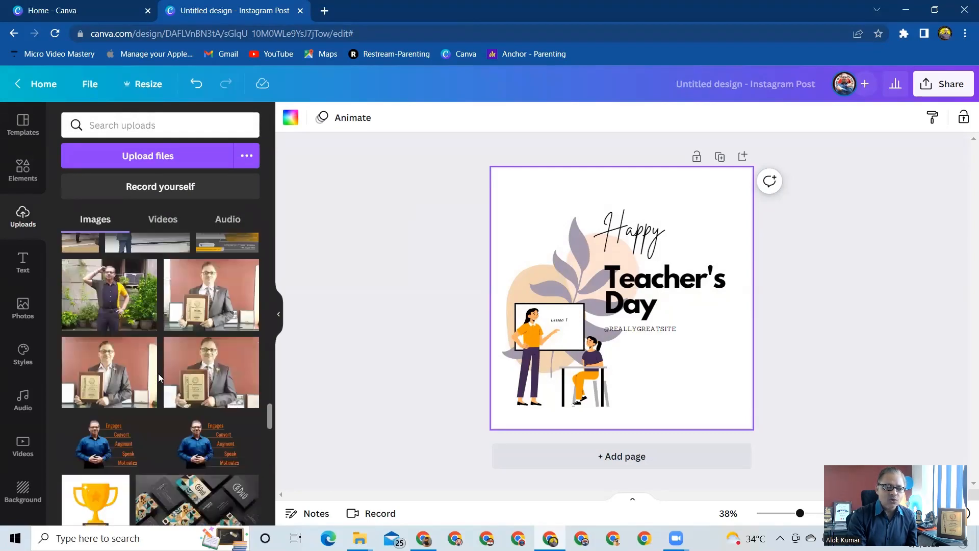
pyautogui.scroll(-15, 158, 378)
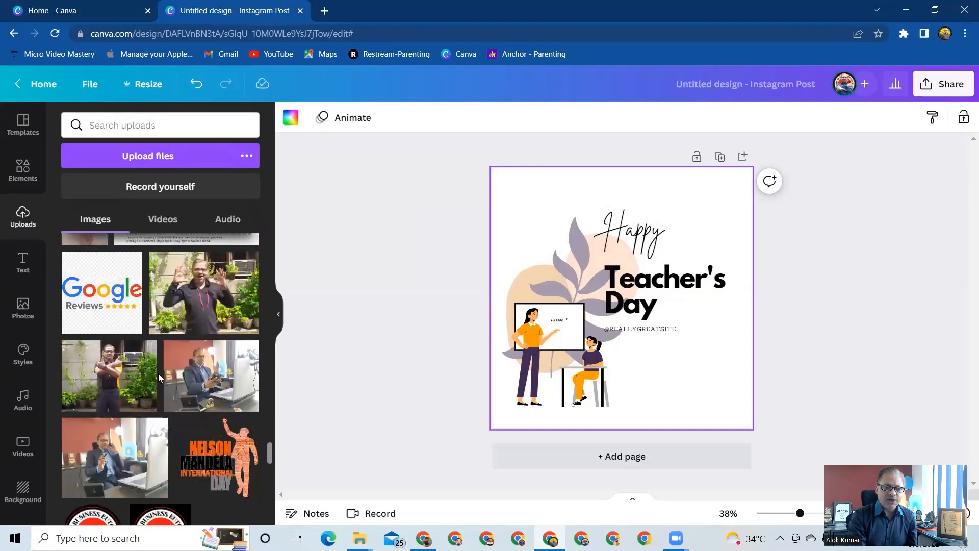
pyautogui.scroll(-5, 158, 378)
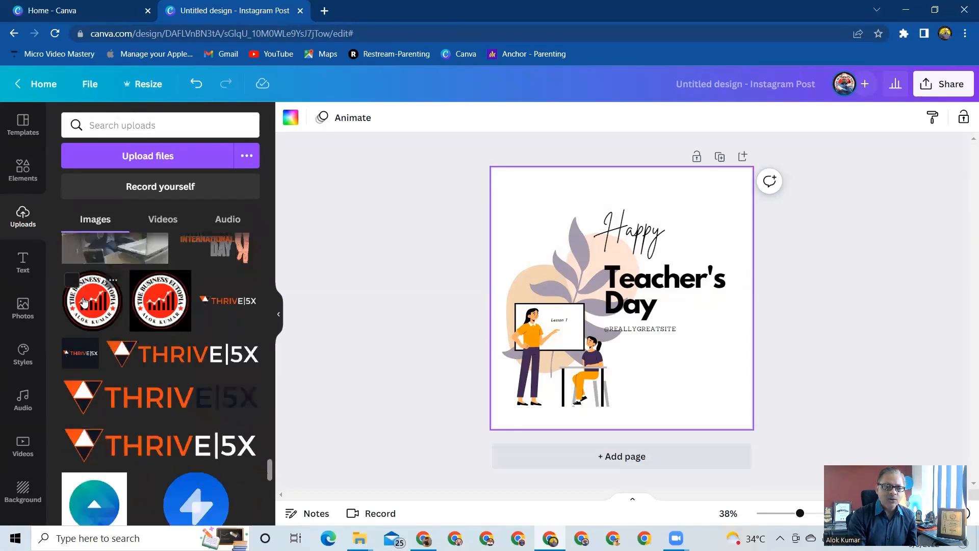
pyautogui.click(85, 302)
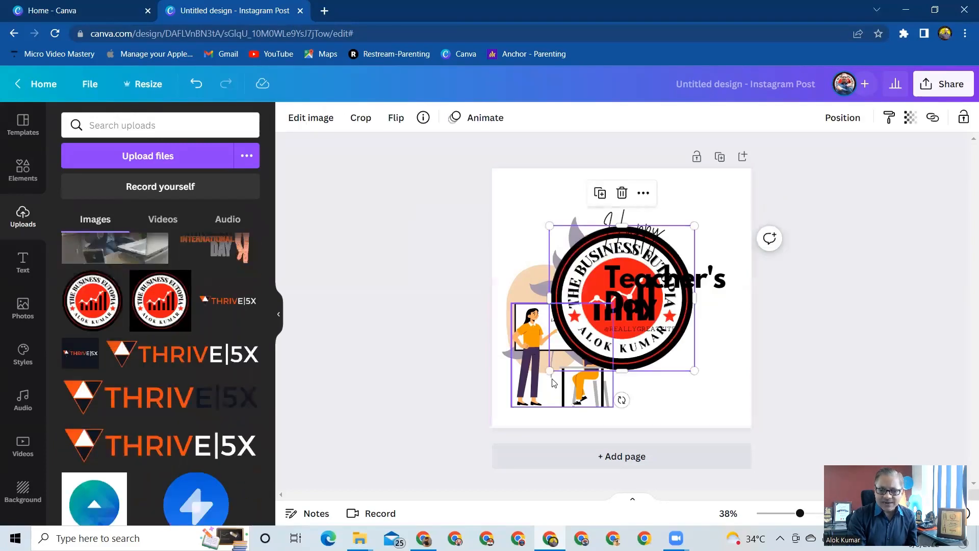
pyautogui.moveTo(550, 371); pyautogui.dragTo(705, 215)
pyautogui.click(785, 267)
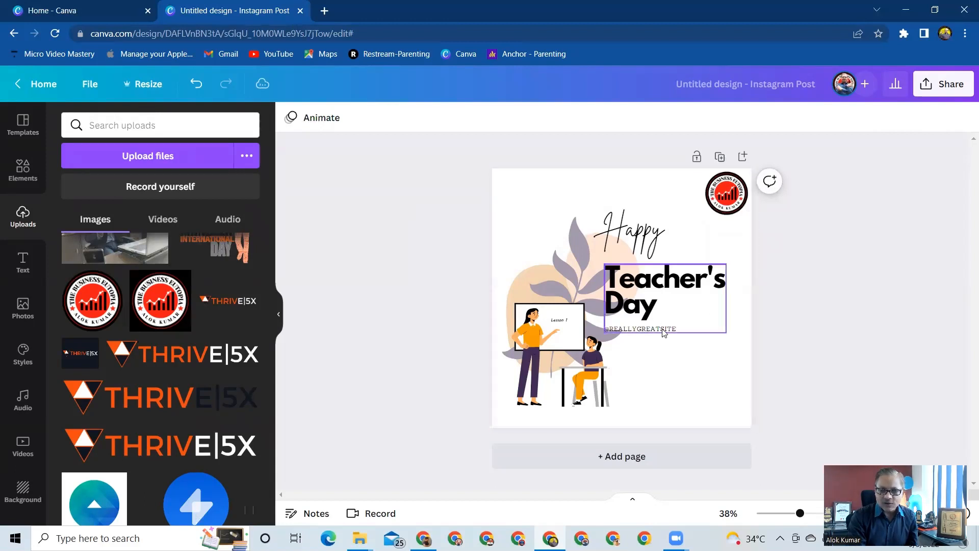
pyautogui.moveTo(663, 332); pyautogui.dragTo(658, 314)
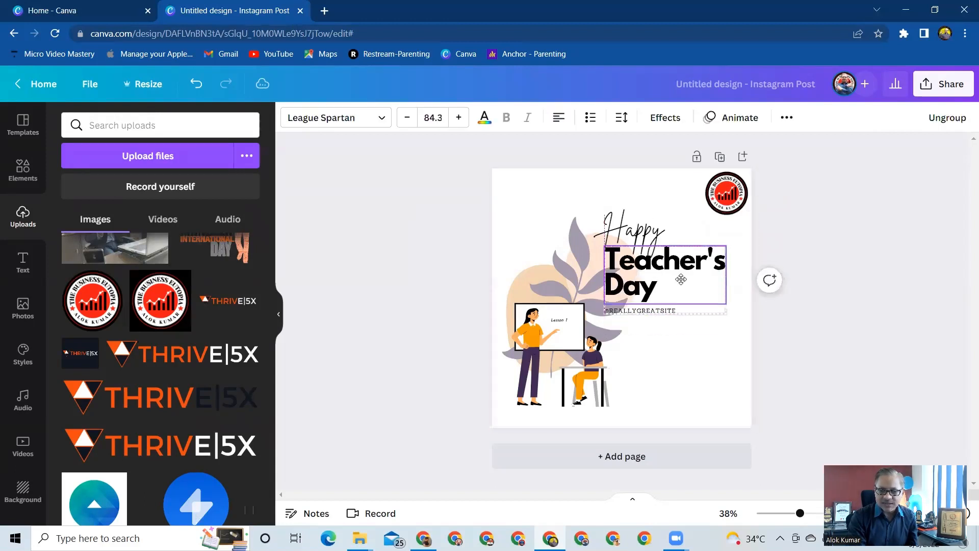
pyautogui.click(667, 310)
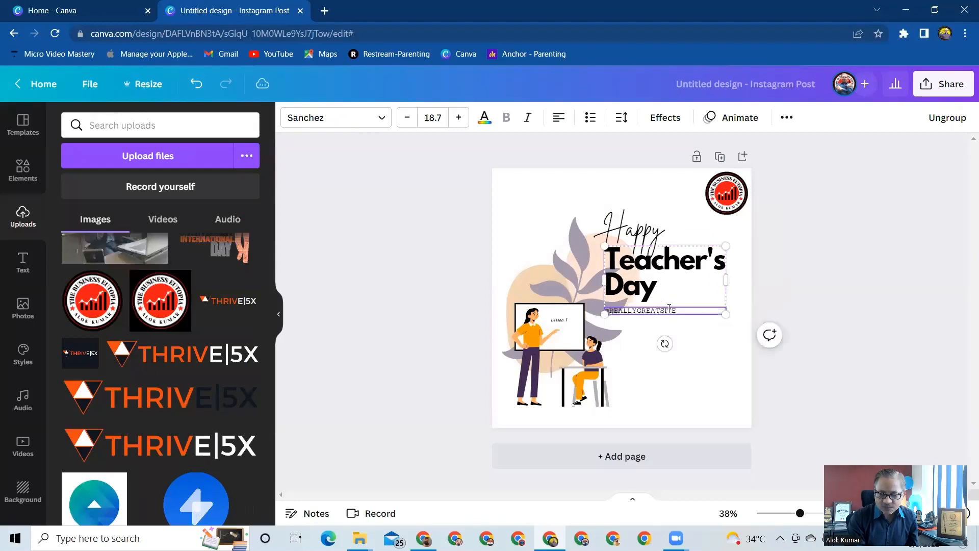
pyautogui.moveTo(679, 311); pyautogui.dragTo(606, 309)
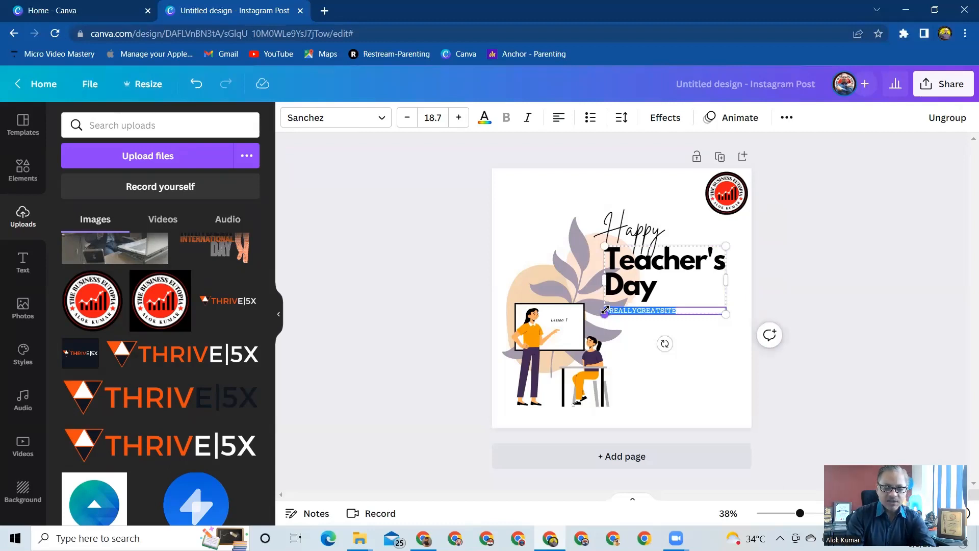
pyautogui.press('BackSpace')
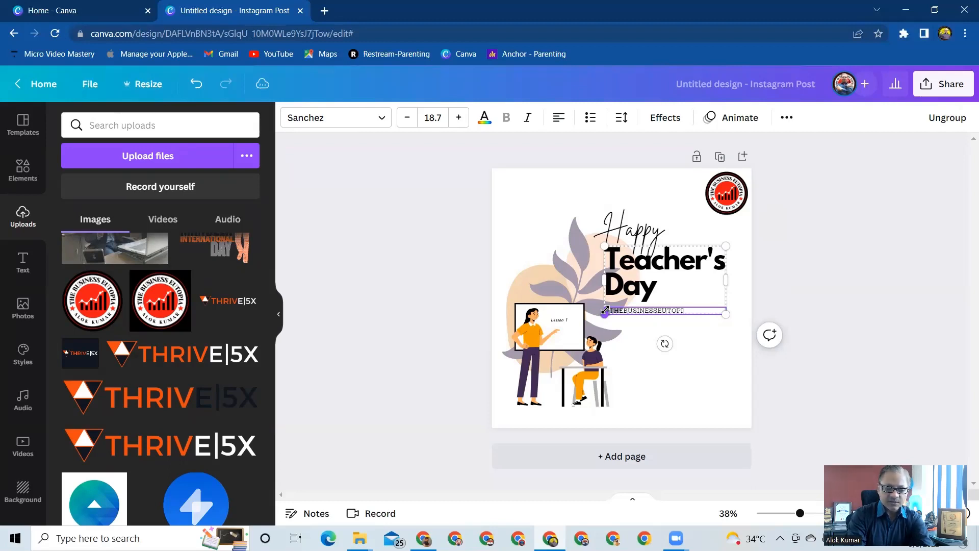
pyautogui.click(719, 384)
pyautogui.moveTo(663, 269); pyautogui.dragTo(671, 292)
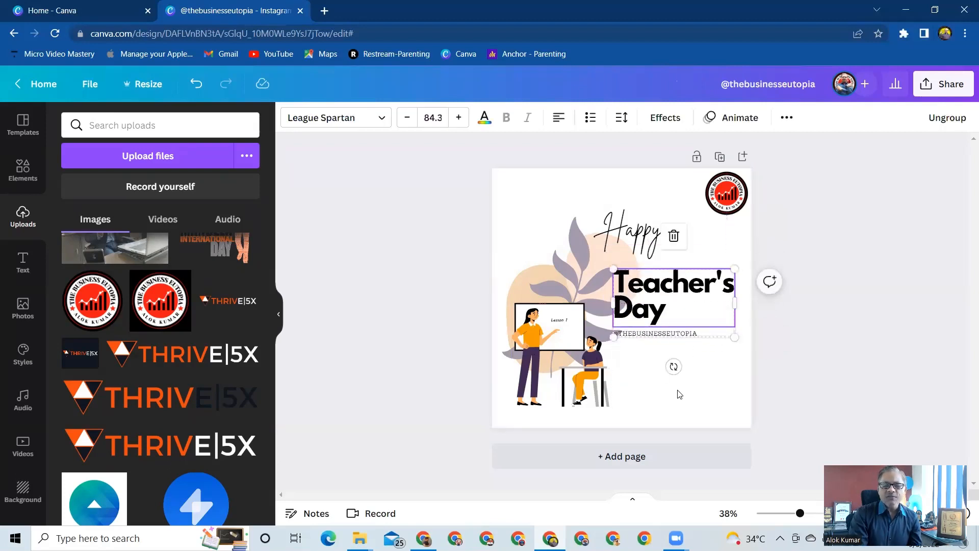
# Set the page's background to the bright orange from the document colors.
pyautogui.click(520, 197)
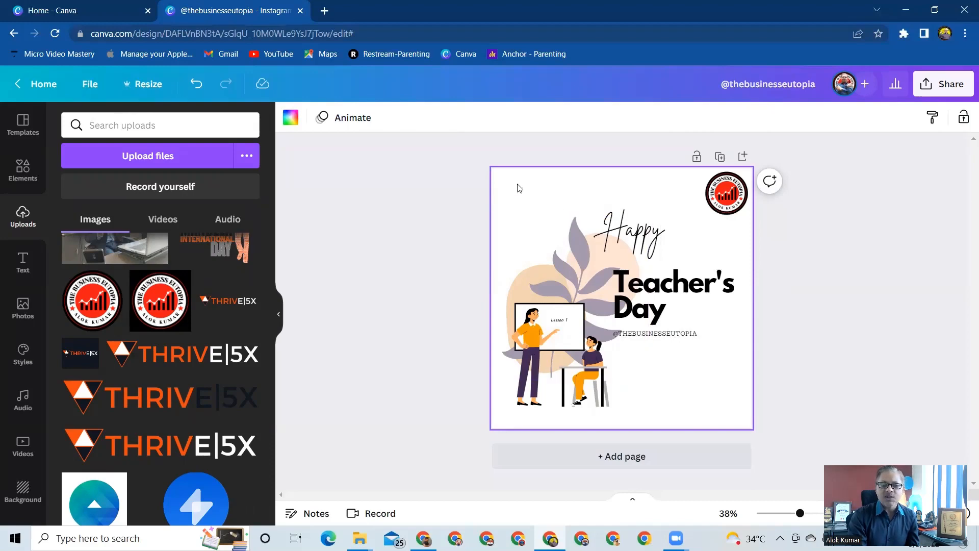
pyautogui.click(293, 120)
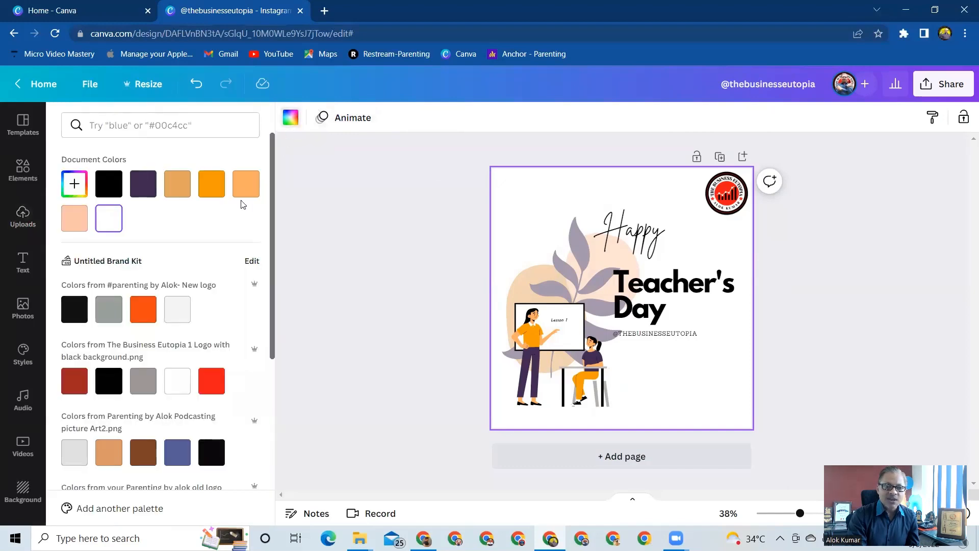
pyautogui.click(212, 193)
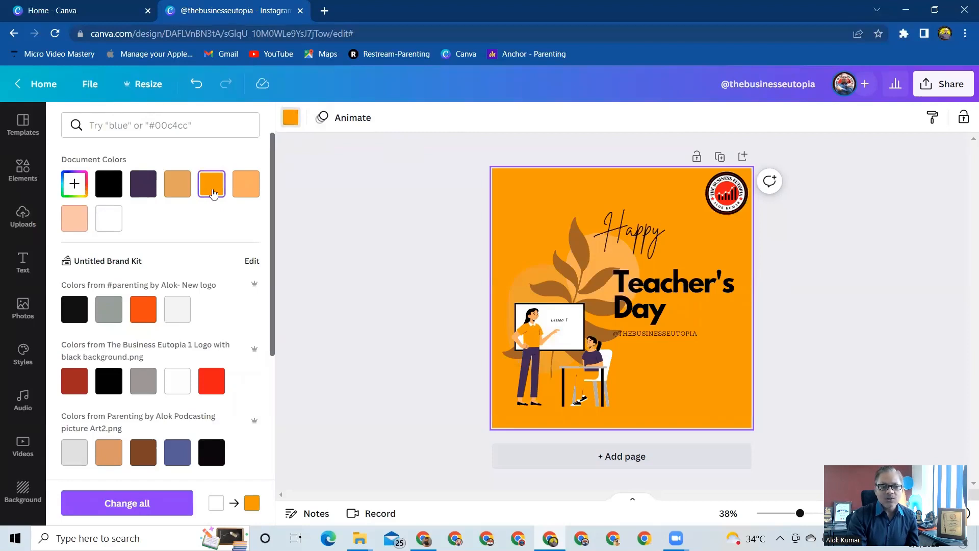
# Try custom background colors #ADA08A, #DB9421 and #84560A, and return the page to the bright orange document color.
pyautogui.click(72, 187)
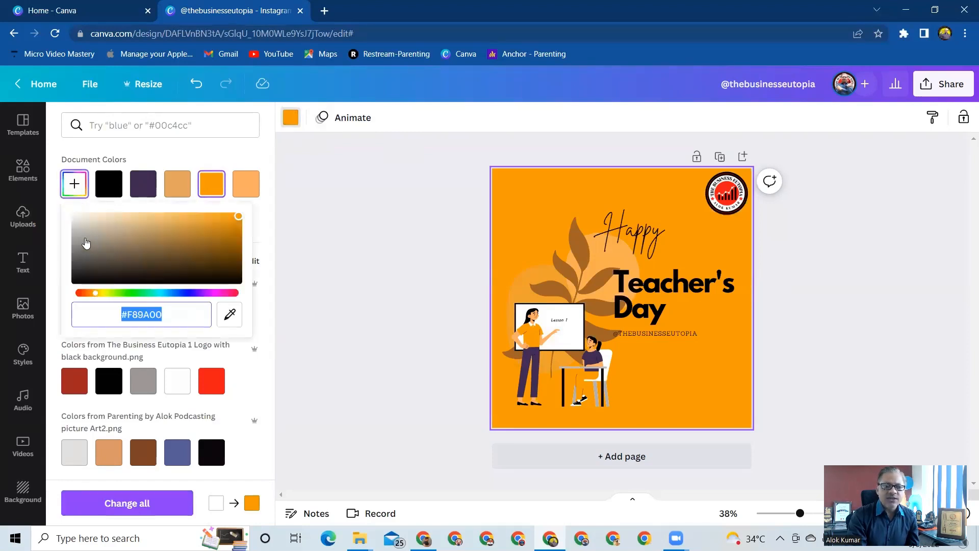
pyautogui.click(86, 238)
pyautogui.click(106, 236)
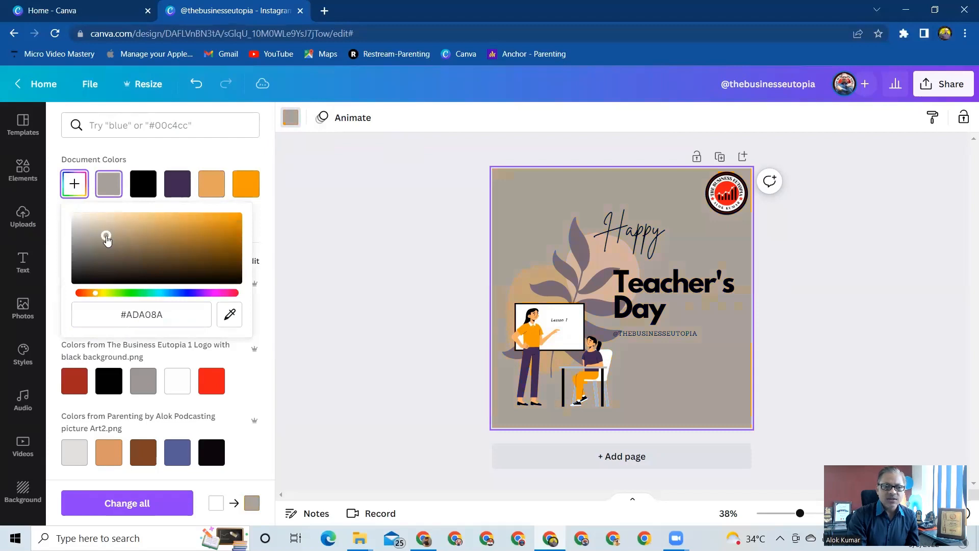
pyautogui.click(172, 229)
pyautogui.click(217, 222)
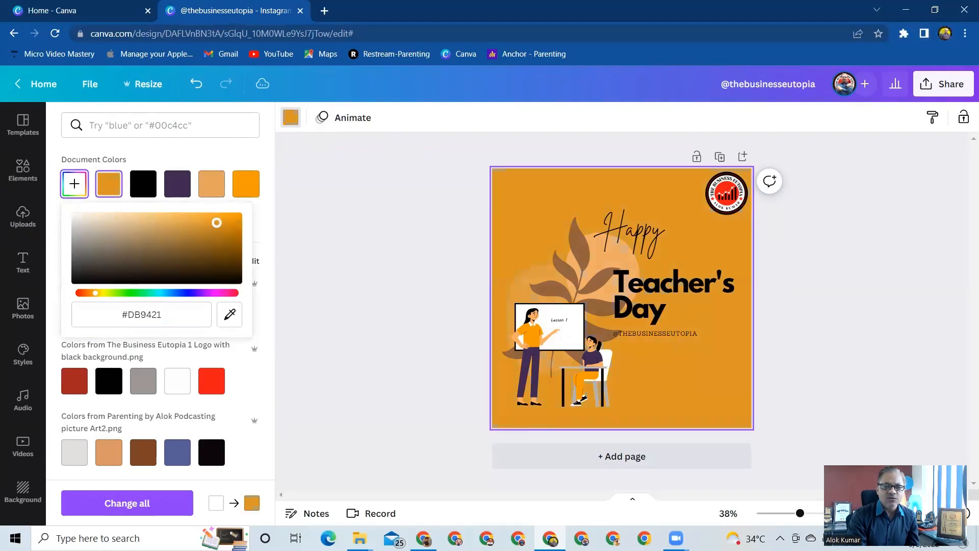
pyautogui.click(230, 247)
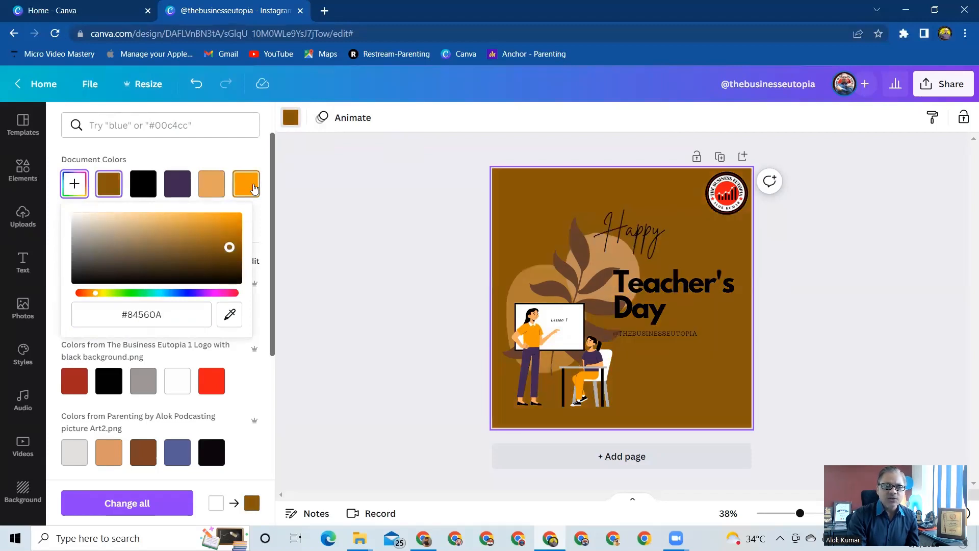
pyautogui.click(254, 189)
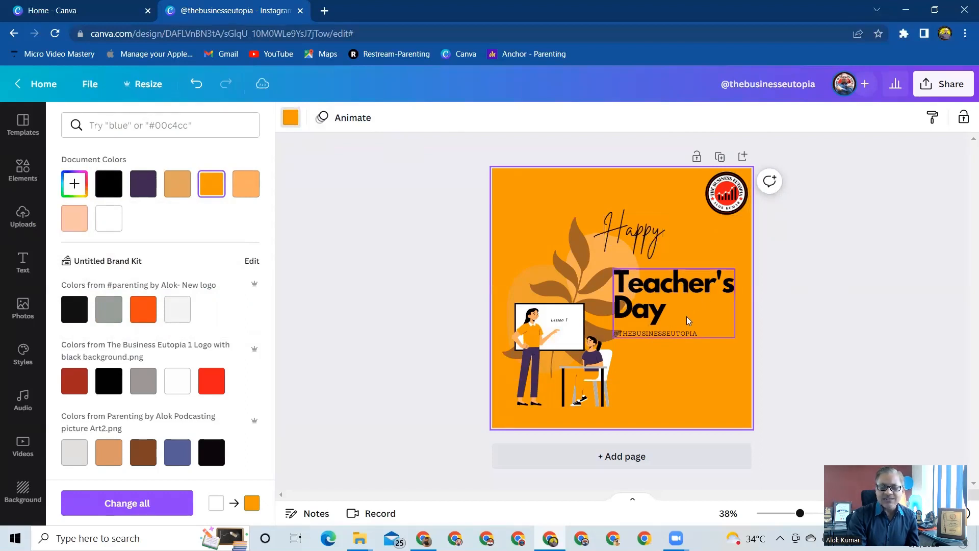
# Extend the handwritten Happy text so that it reads "Happy Teacher's Day".
pyautogui.click(651, 237)
pyautogui.click(658, 235)
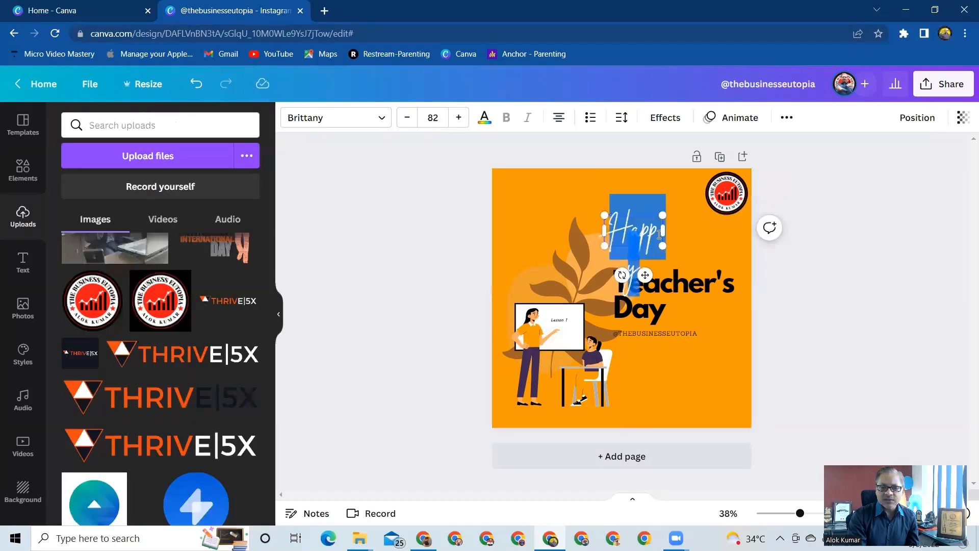
pyautogui.click(659, 235)
pyautogui.press('Right')
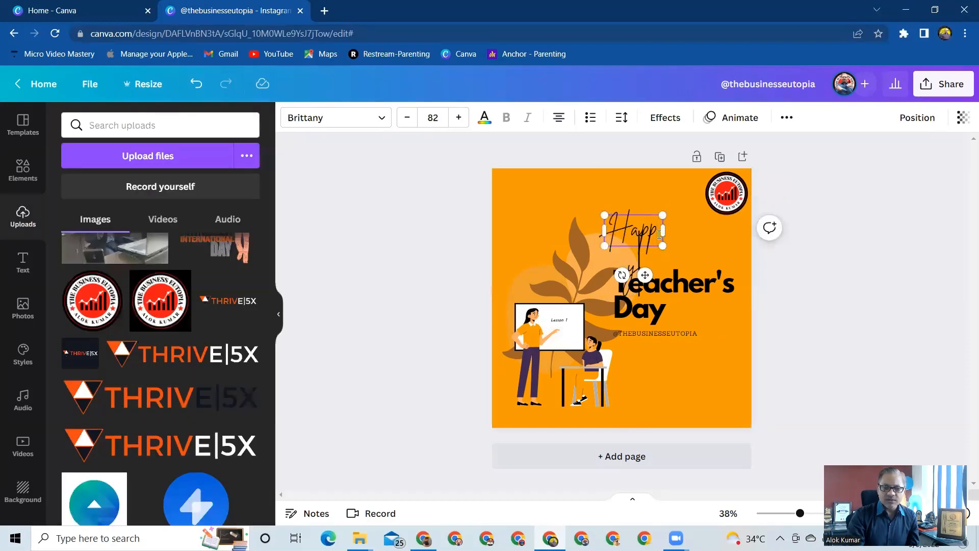
pyautogui.write('Tea')
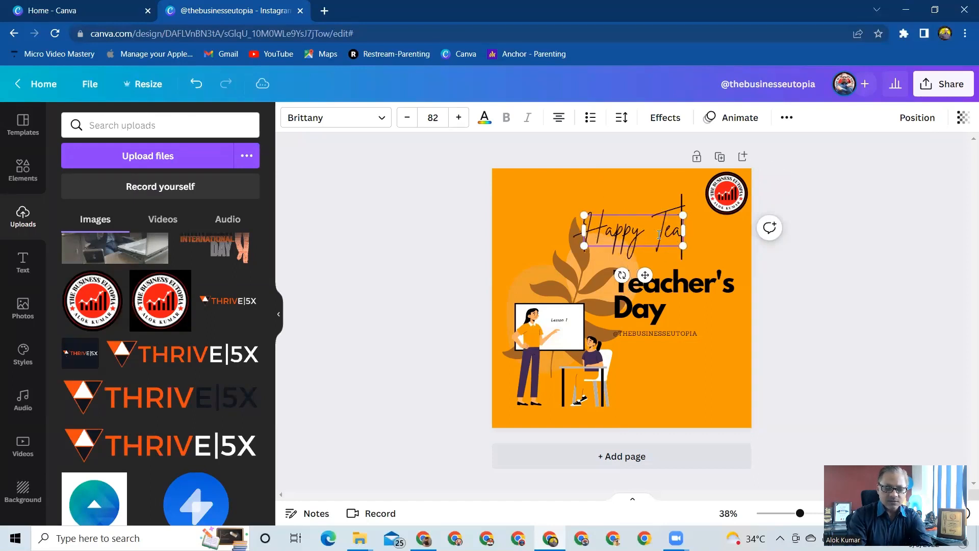
pyautogui.write('chers')
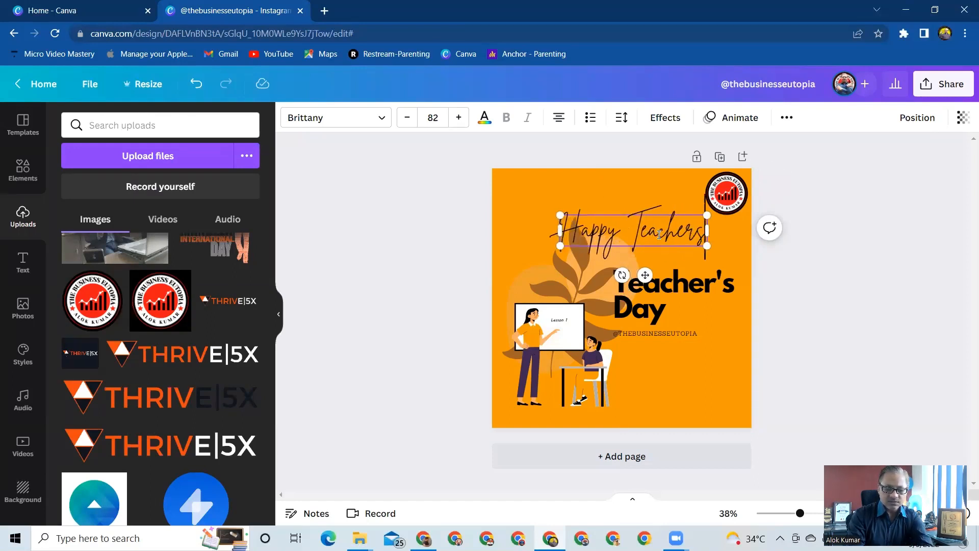
pyautogui.press('BackSpace')
pyautogui.write("'s")
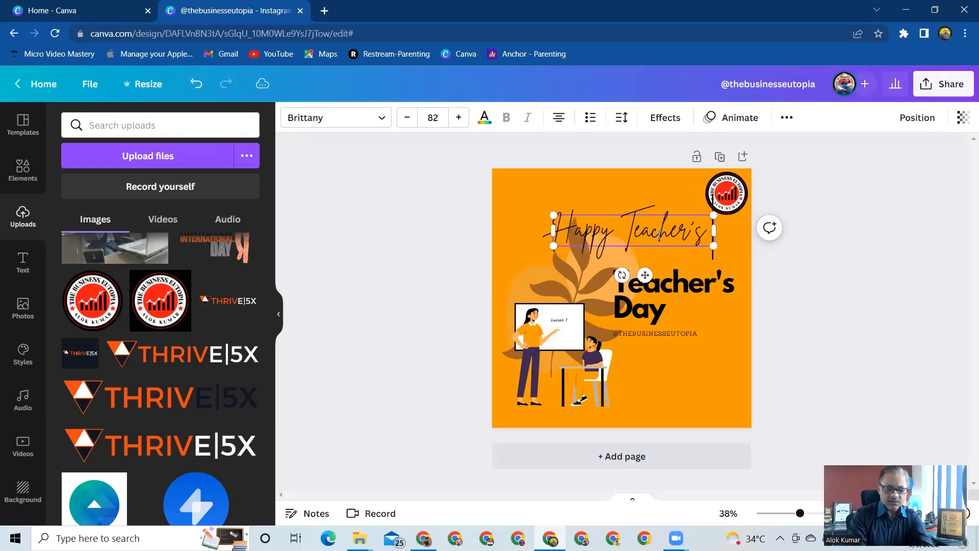
pyautogui.write(' Day')
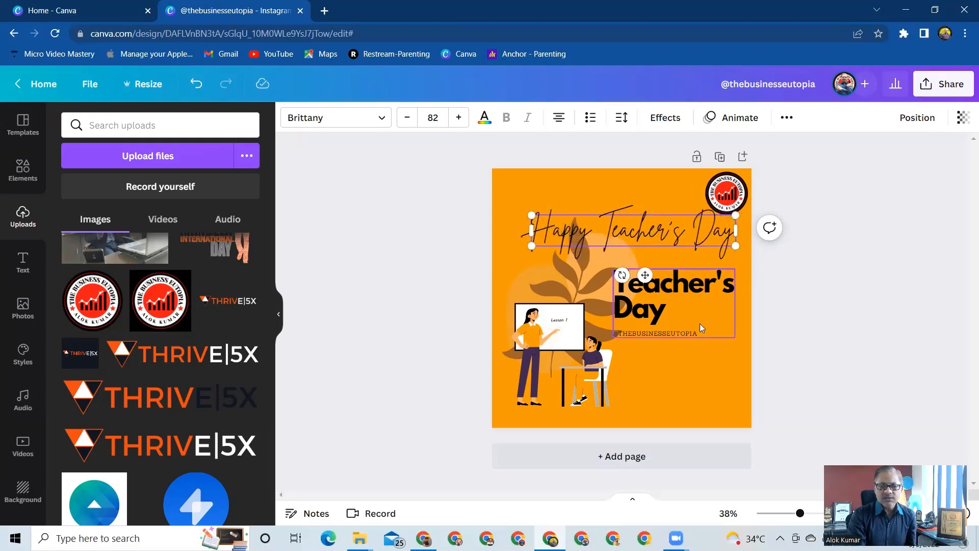
pyautogui.click(702, 391)
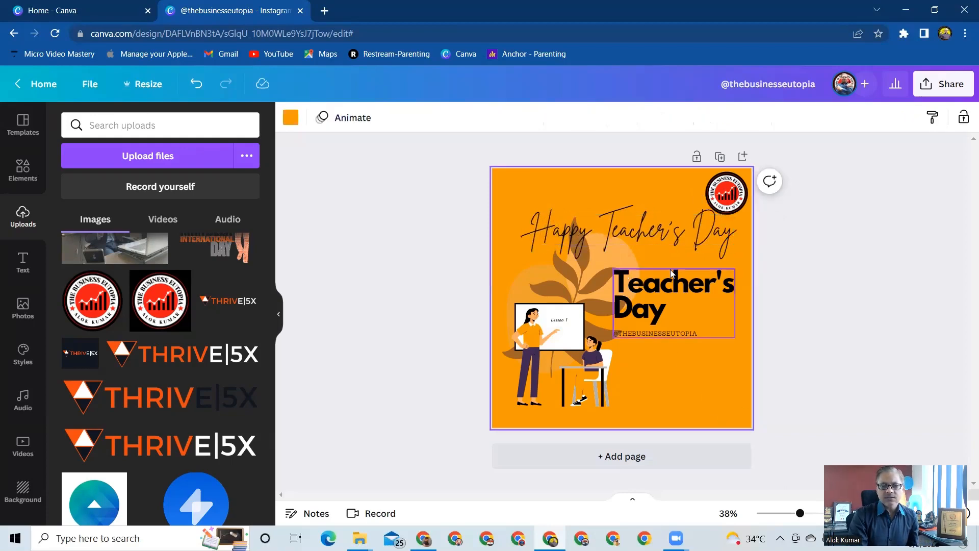
pyautogui.click(669, 285)
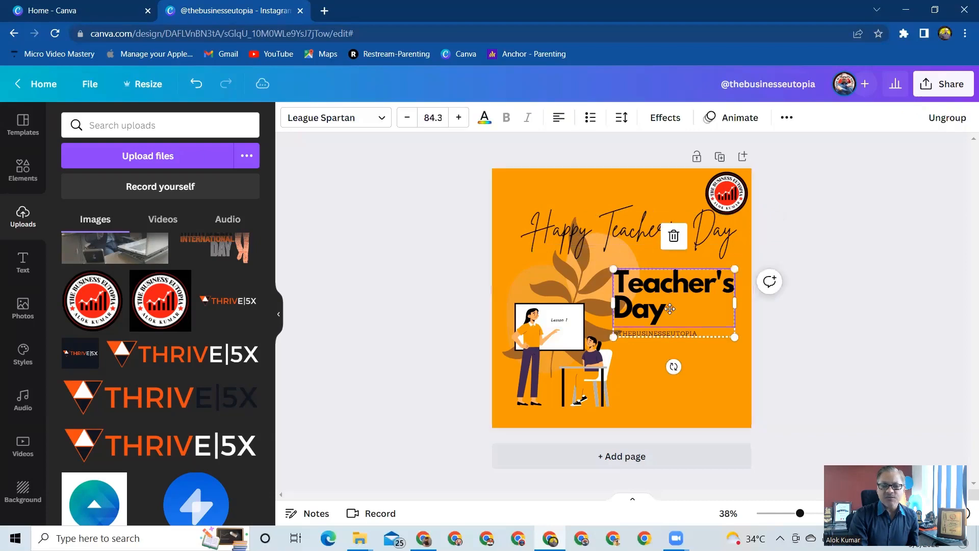
pyautogui.moveTo(668, 284); pyautogui.dragTo(679, 344)
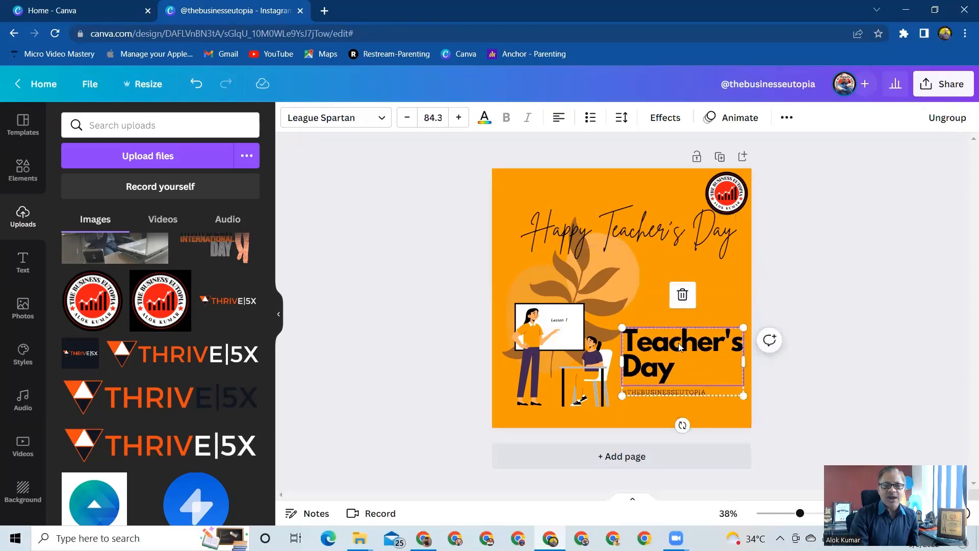
pyautogui.press('Delete')
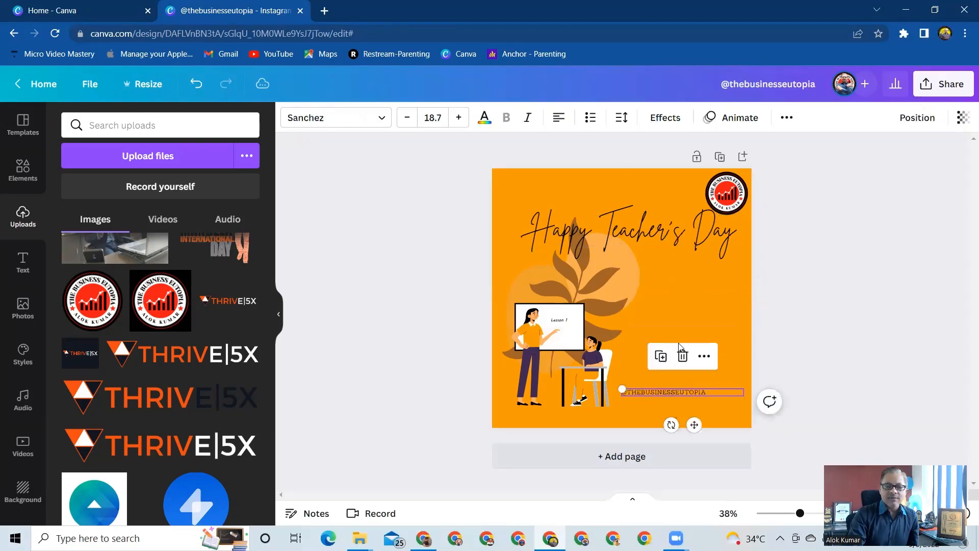
# Add a subheading text box, move it up between the title and the handle, and enlarge it to about size 29.2.
pyautogui.click(24, 263)
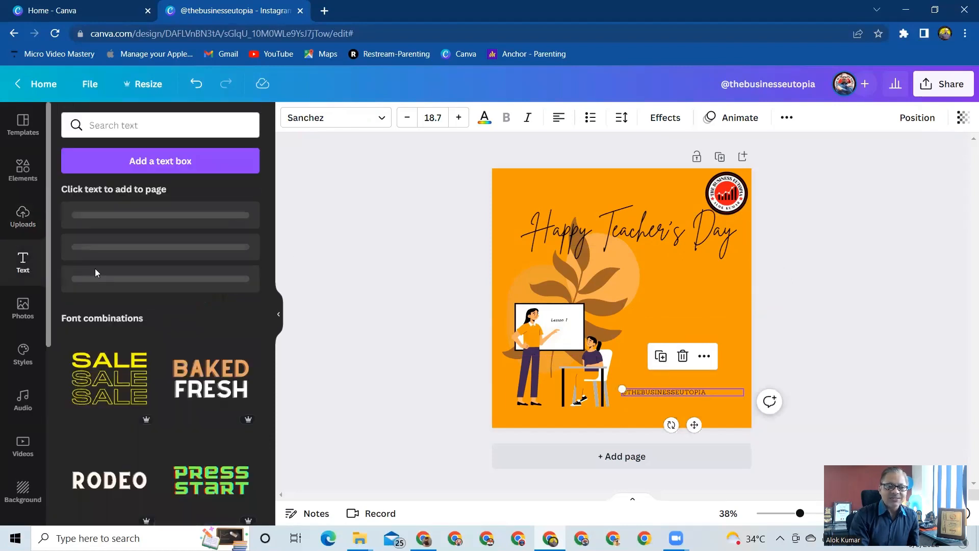
pyautogui.scroll(-6, 141, 428)
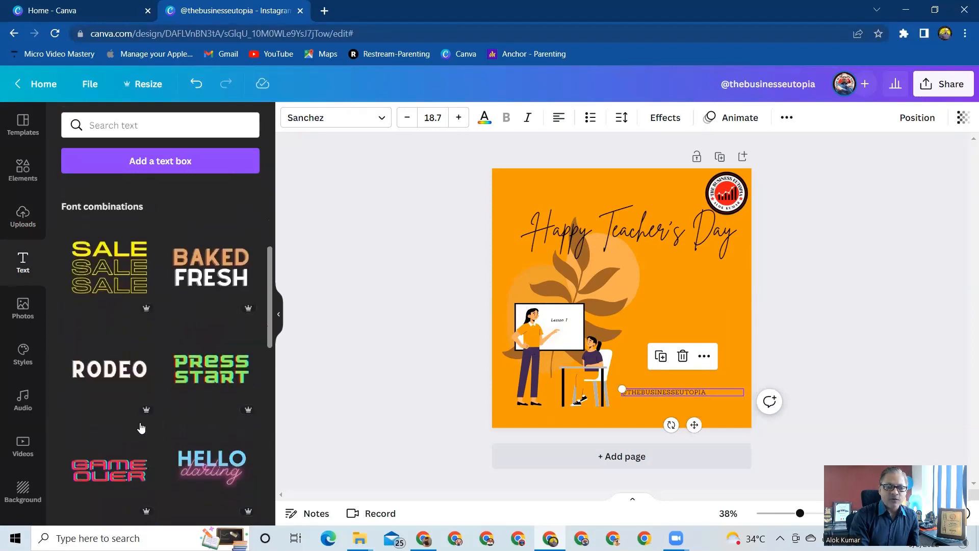
pyautogui.scroll(-3, 142, 428)
pyautogui.scroll(8, 142, 428)
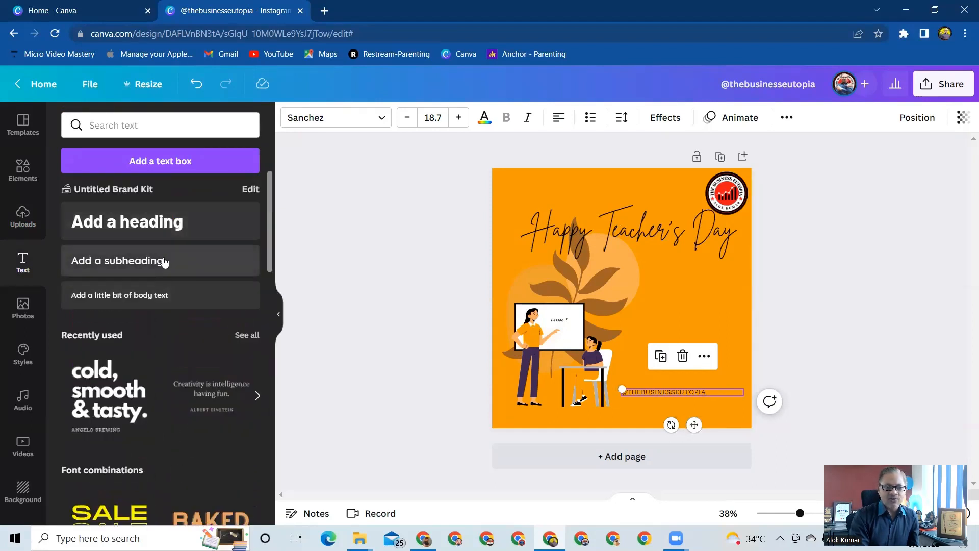
pyautogui.click(164, 262)
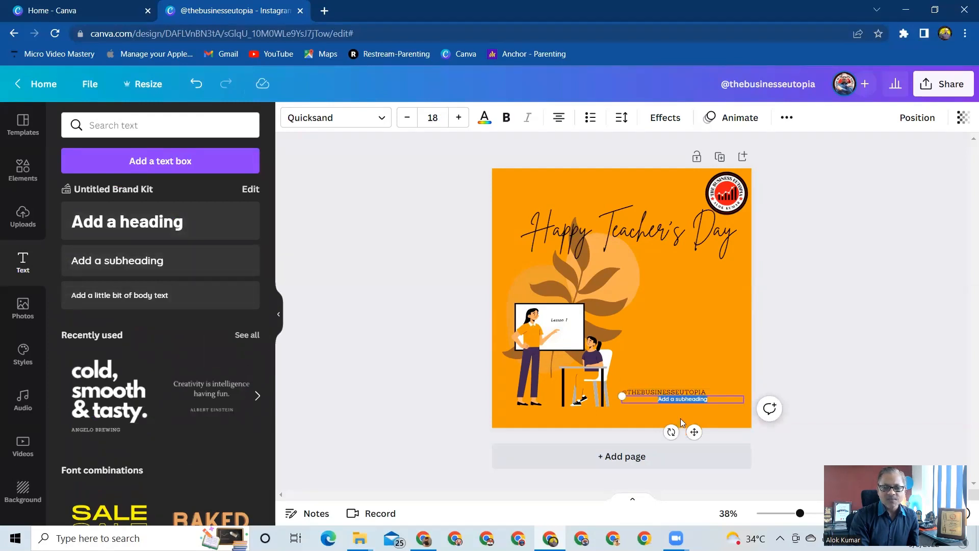
pyautogui.moveTo(694, 432); pyautogui.dragTo(702, 339)
pyautogui.moveTo(633, 306); pyautogui.dragTo(566, 273)
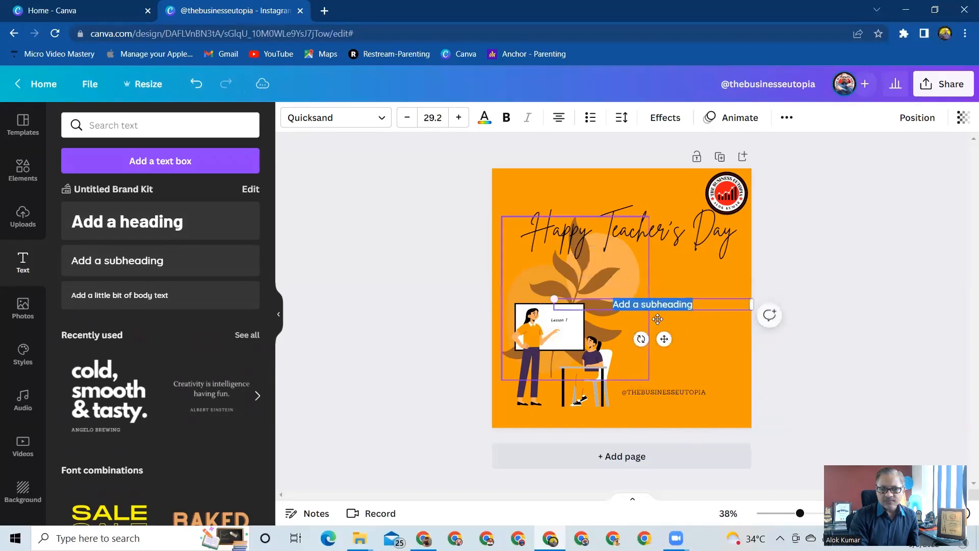
# Replace the subheading's placeholder text with "We love our GURUS".
pyautogui.click(701, 299)
pyautogui.click(696, 303)
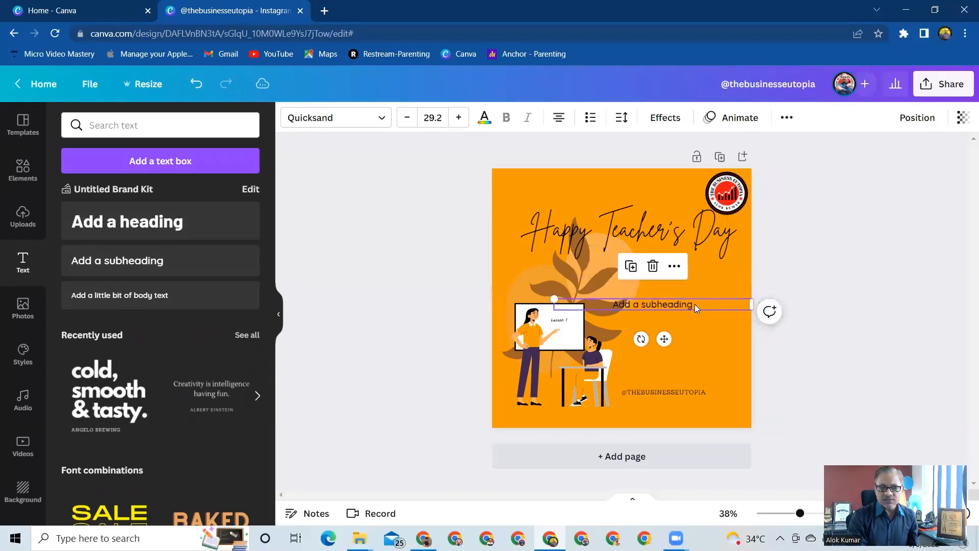
pyautogui.click(694, 304)
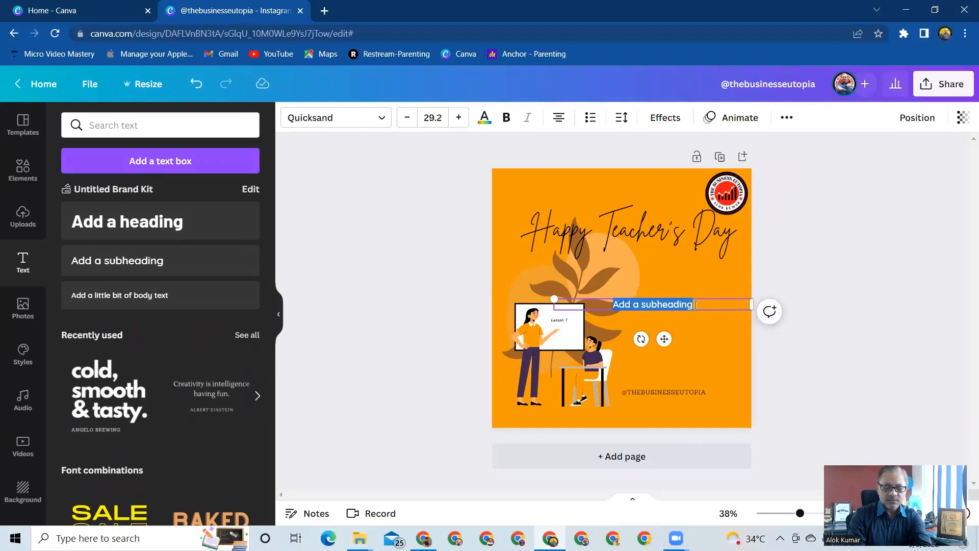
pyautogui.write('We ')
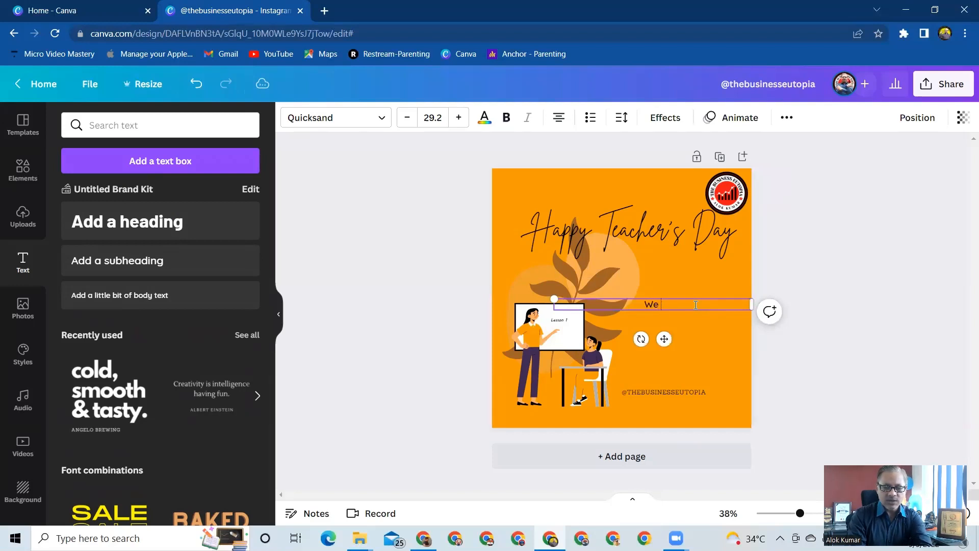
pyautogui.write('love ou')
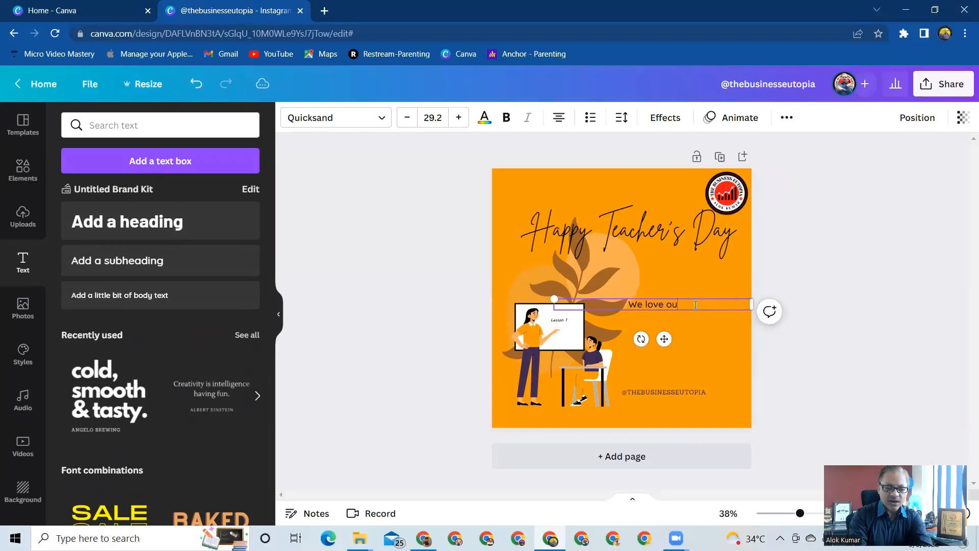
pyautogui.write('r GURUS')
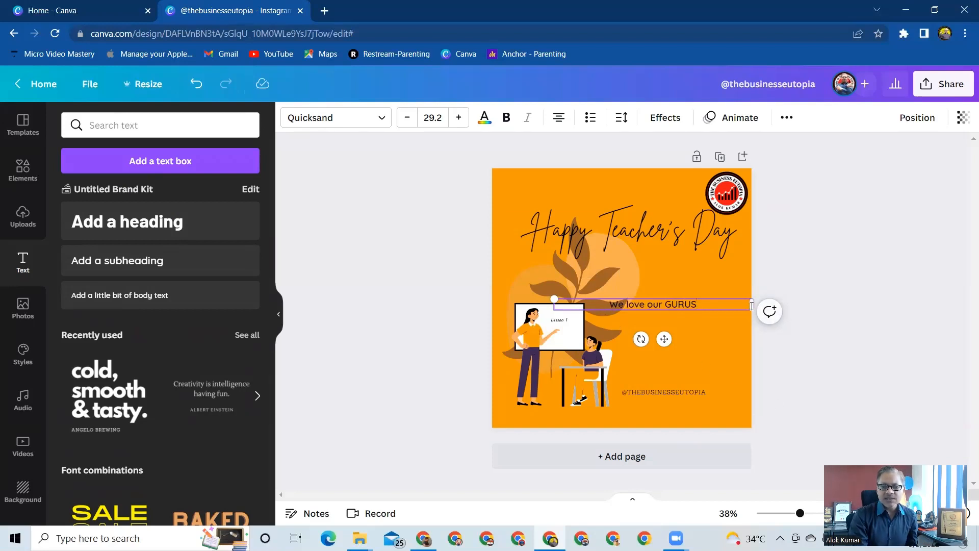
# Narrow the "We love our GURUS" text box and move it into the empty area right of the plant graphic.
pyautogui.moveTo(752, 306); pyautogui.dragTo(705, 305)
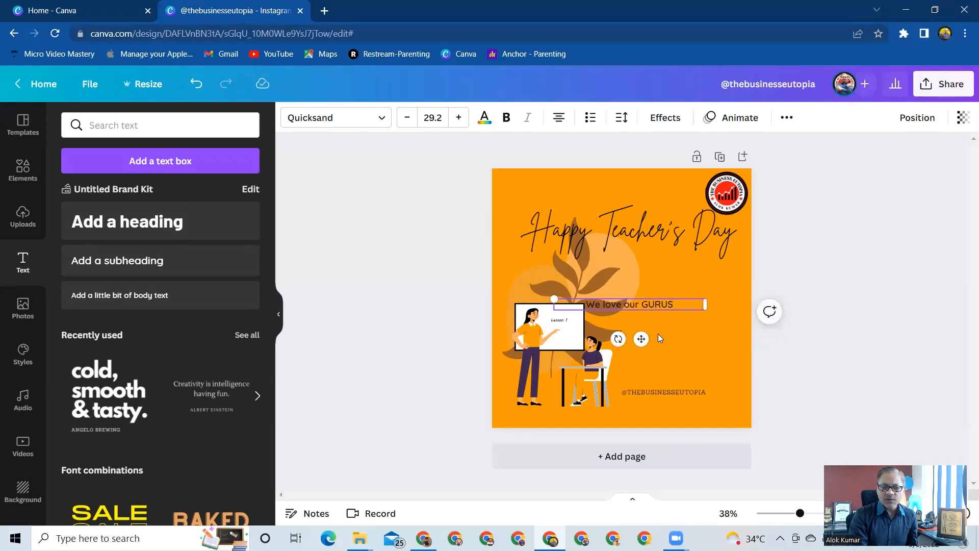
pyautogui.rightClick(676, 355)
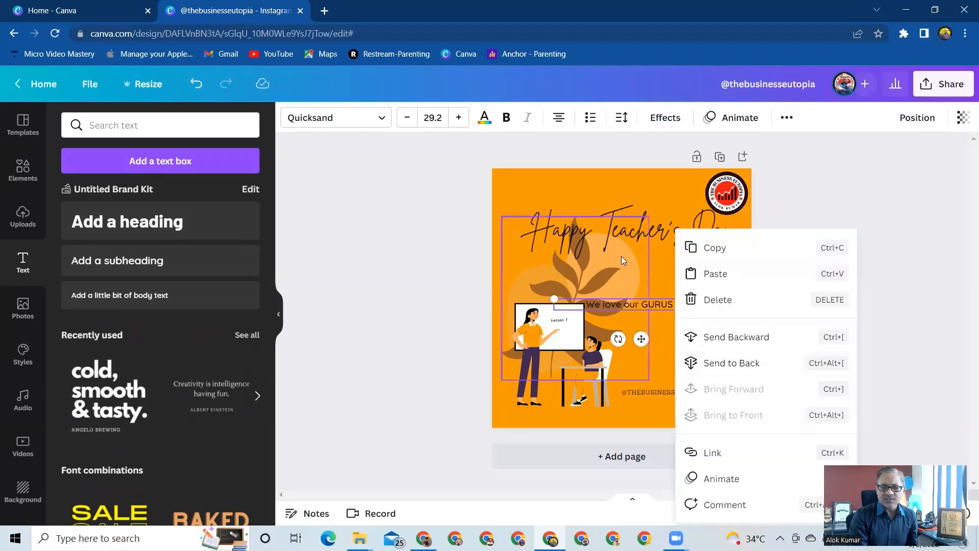
pyautogui.click(641, 261)
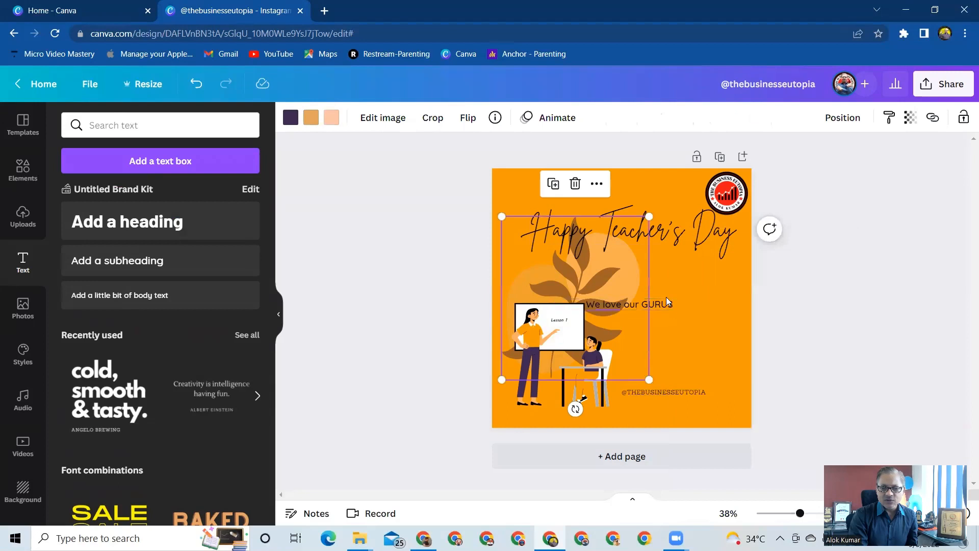
pyautogui.moveTo(694, 301); pyautogui.dragTo(716, 298)
pyautogui.click(799, 330)
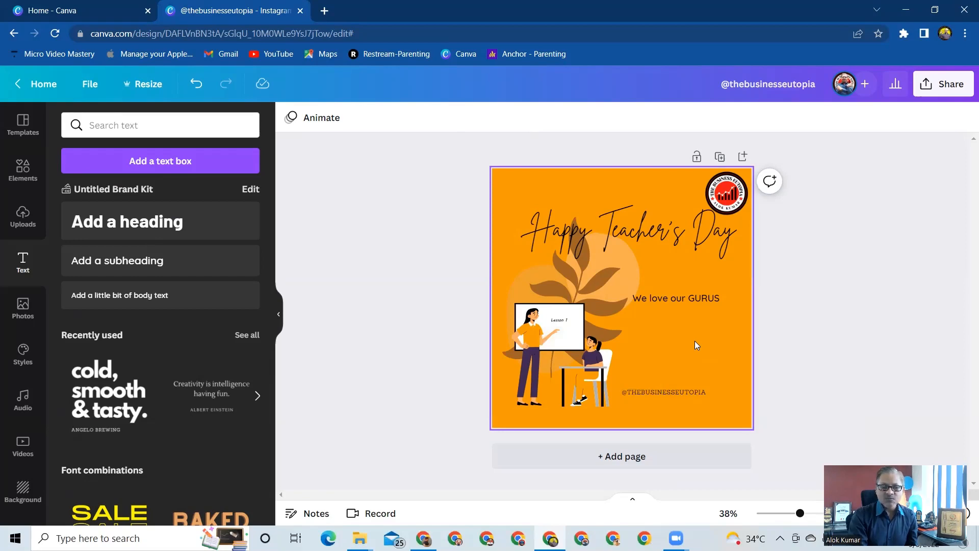
# Search the design elements for "learn more" graphics.
pyautogui.scroll(-3, 196, 391)
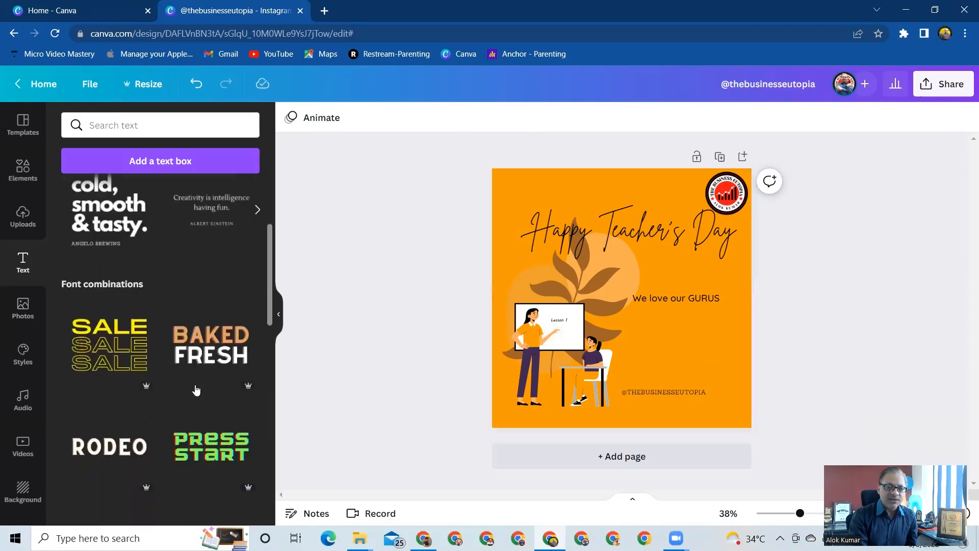
pyautogui.scroll(-3, 196, 390)
pyautogui.scroll(6, 195, 391)
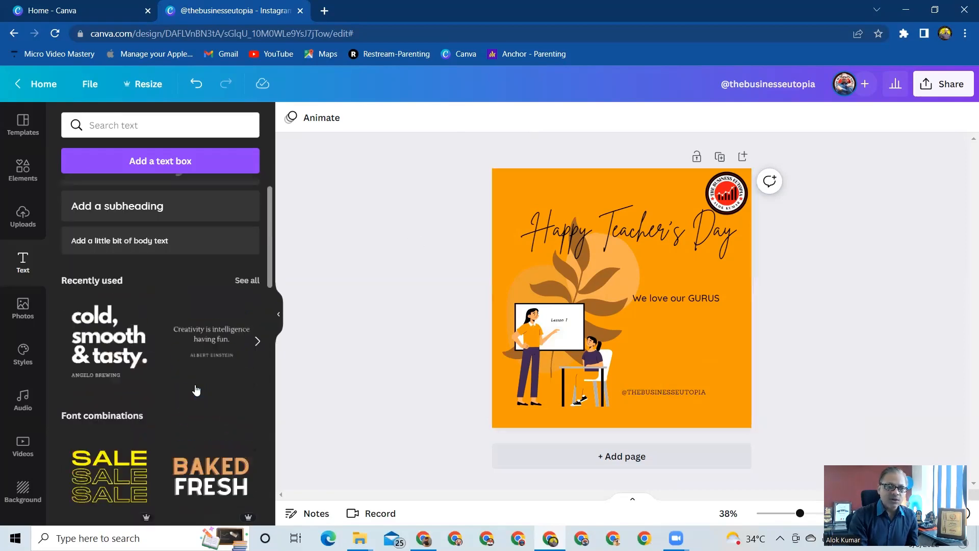
pyautogui.click(20, 170)
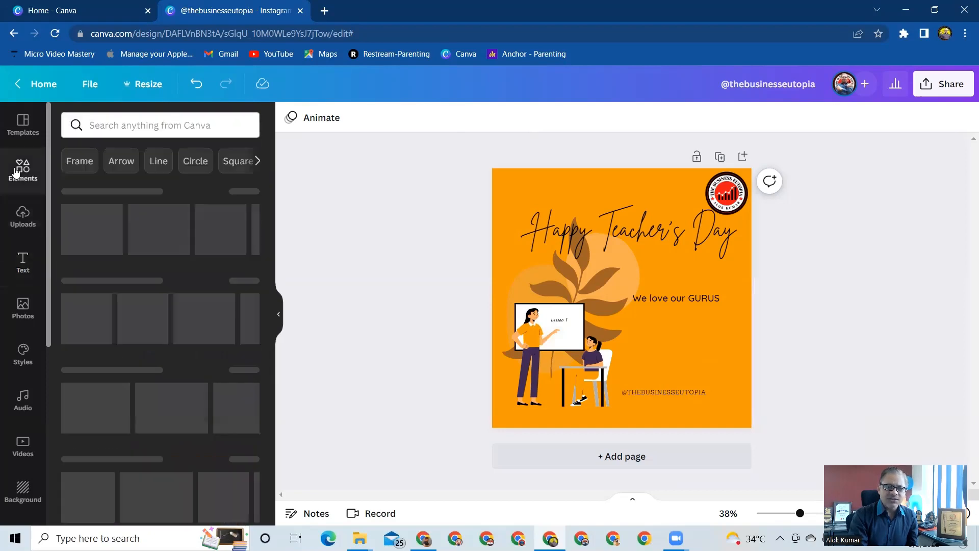
pyautogui.click(107, 124)
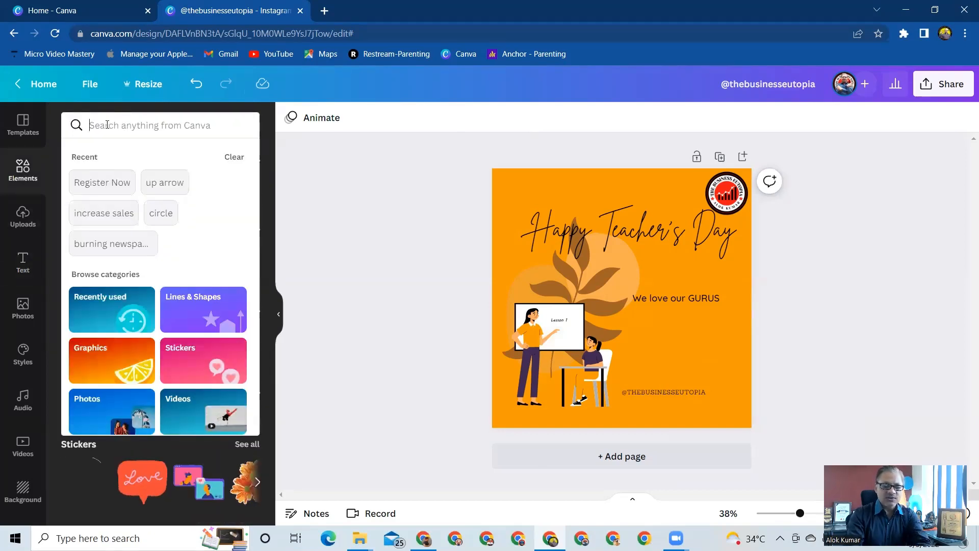
pyautogui.write('learn')
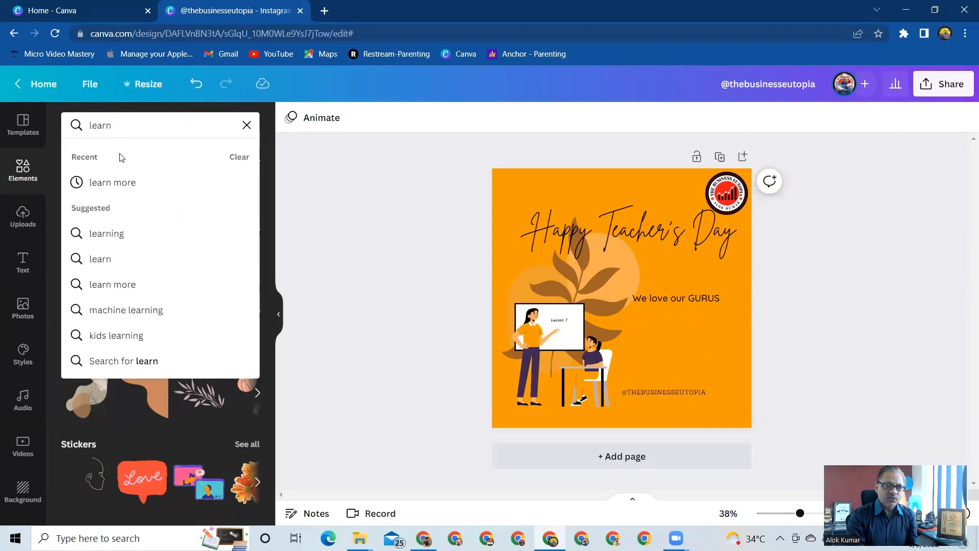
pyautogui.click(120, 183)
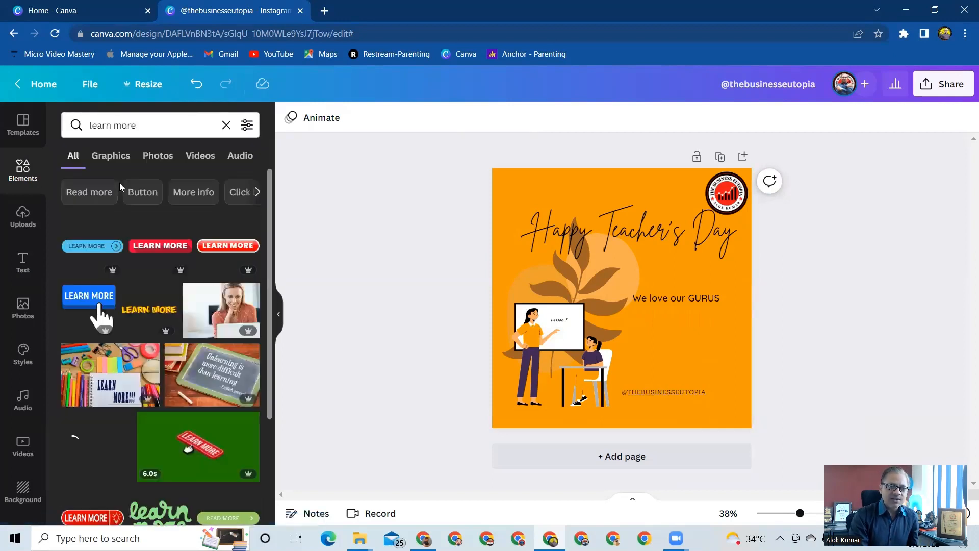
# Add the red LEARN MORE button graphic and place it between the "We love our GURUS" text and the handle.
pyautogui.click(161, 246)
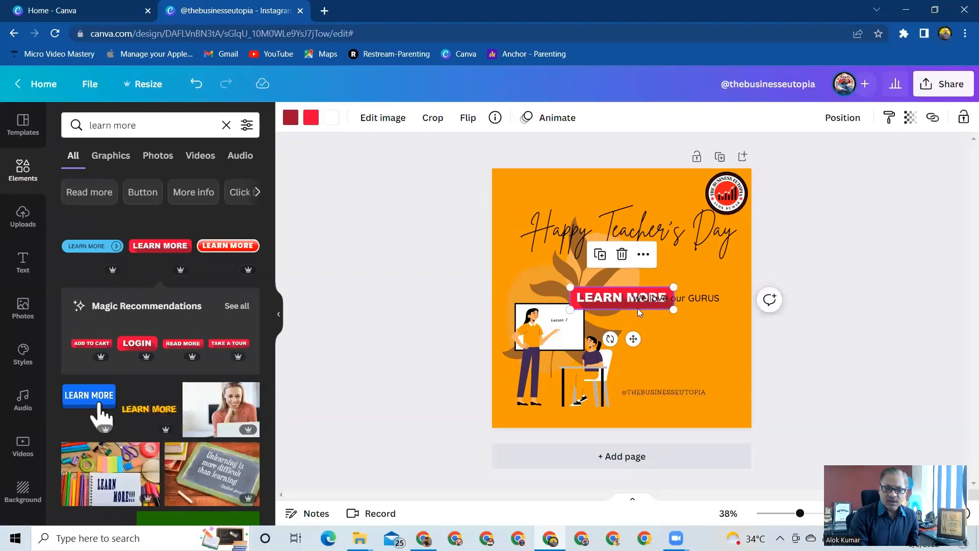
pyautogui.moveTo(631, 339); pyautogui.dragTo(691, 406)
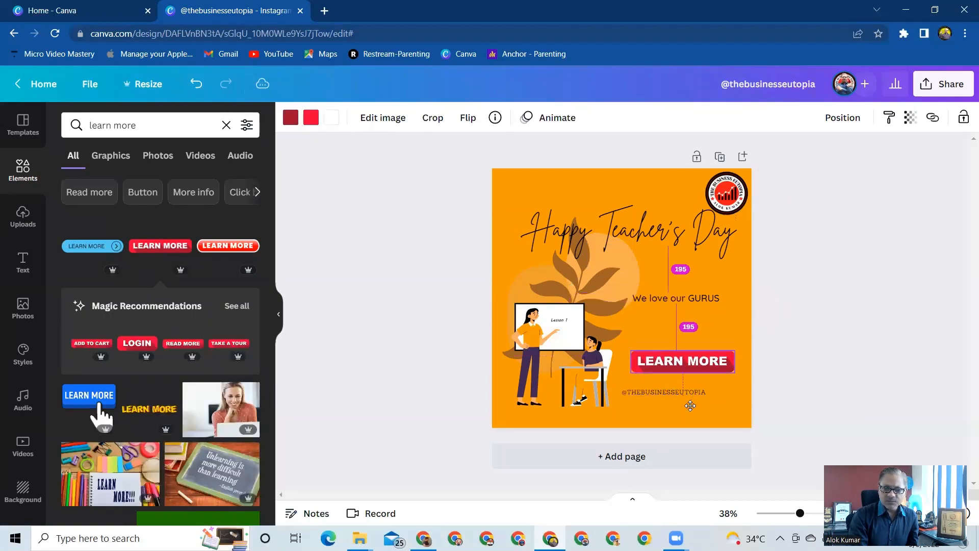
pyautogui.click(850, 327)
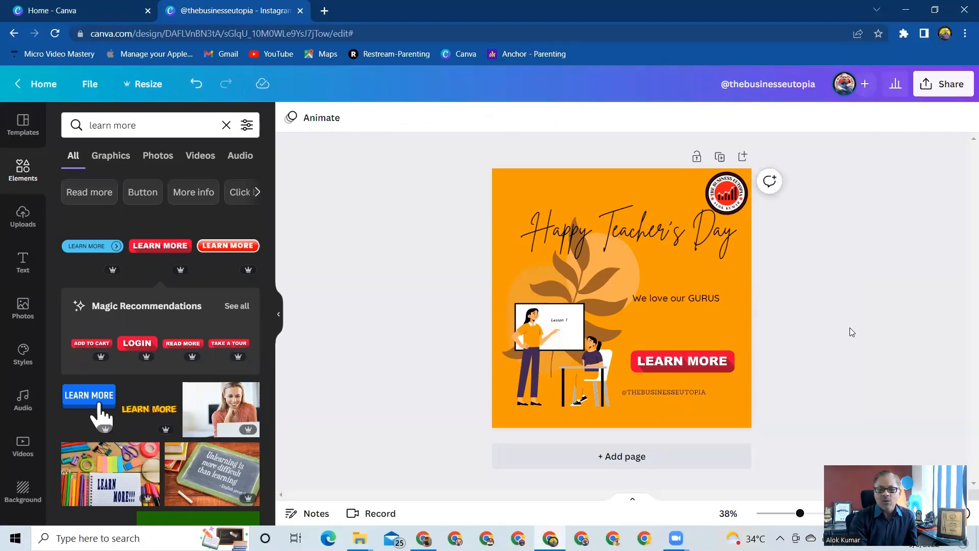
# Download the finished design as a PNG file.
pyautogui.click(936, 87)
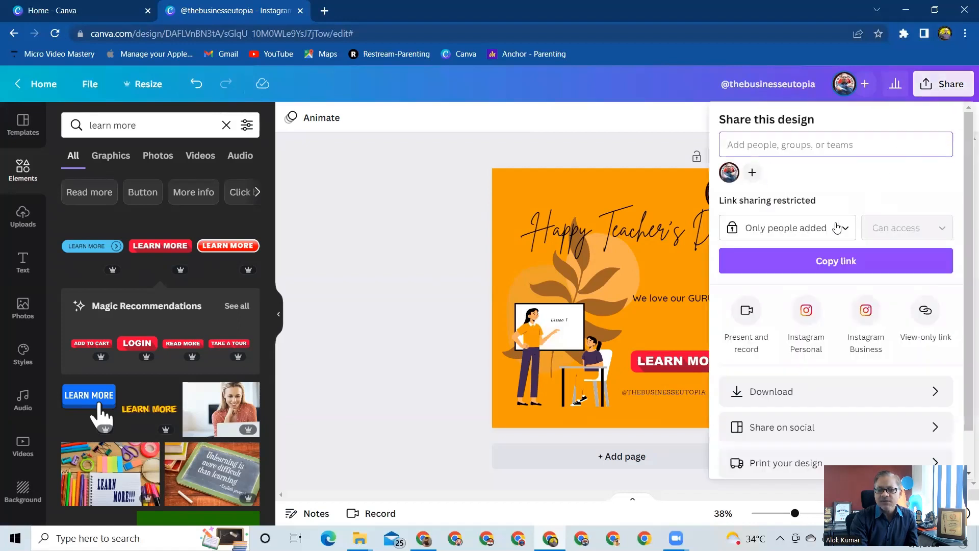
pyautogui.click(851, 391)
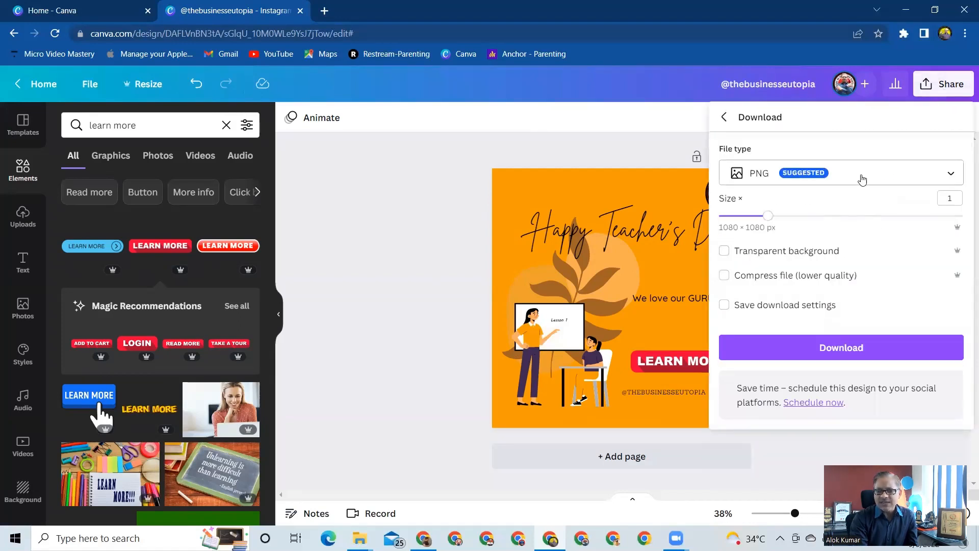
pyautogui.click(886, 177)
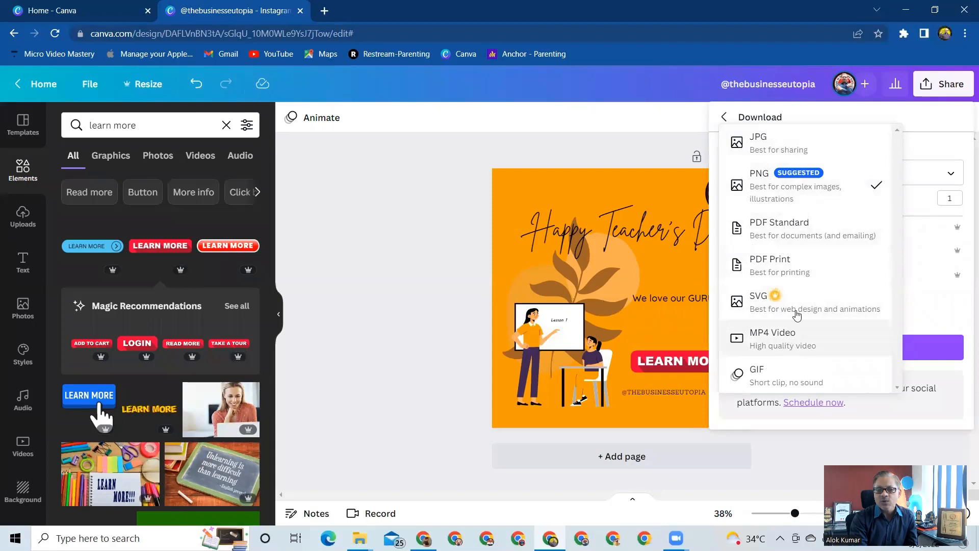
pyautogui.click(772, 188)
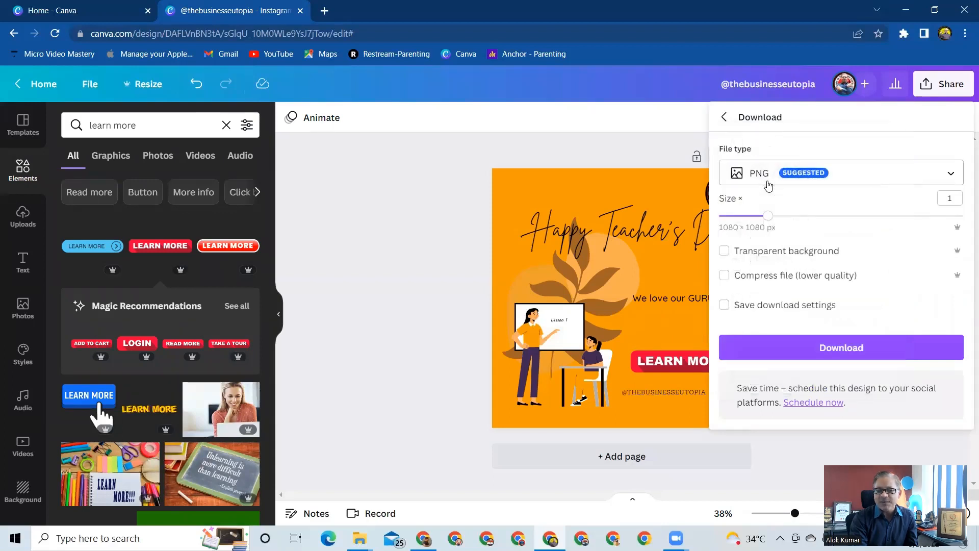
pyautogui.click(849, 351)
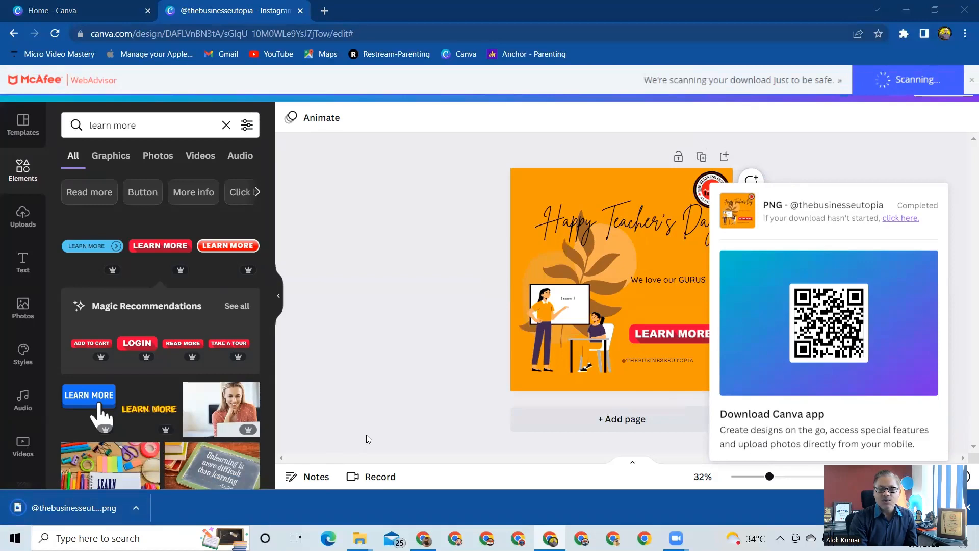
# Open the downloaded PNG to check the post, and return to the design with the download notice dismissed.
pyautogui.click(94, 507)
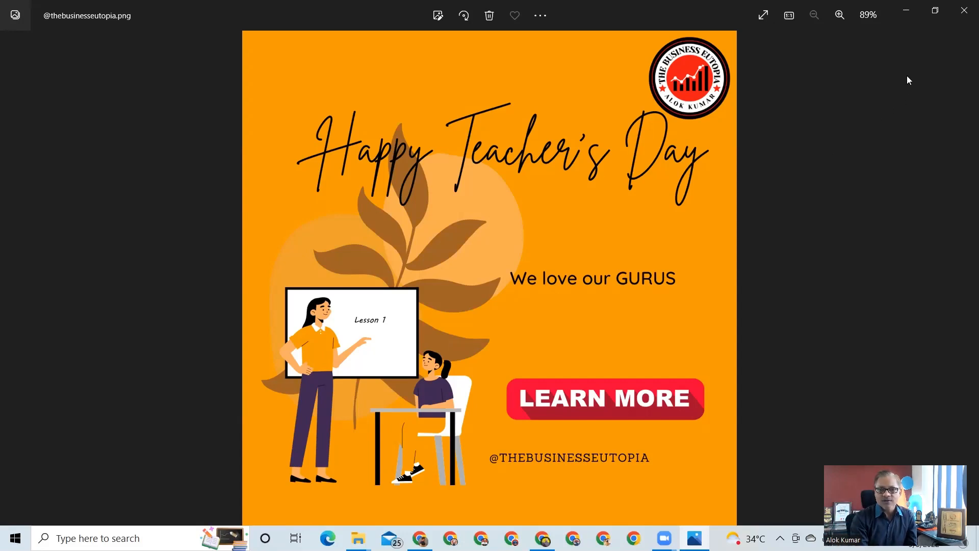
pyautogui.click(964, 12)
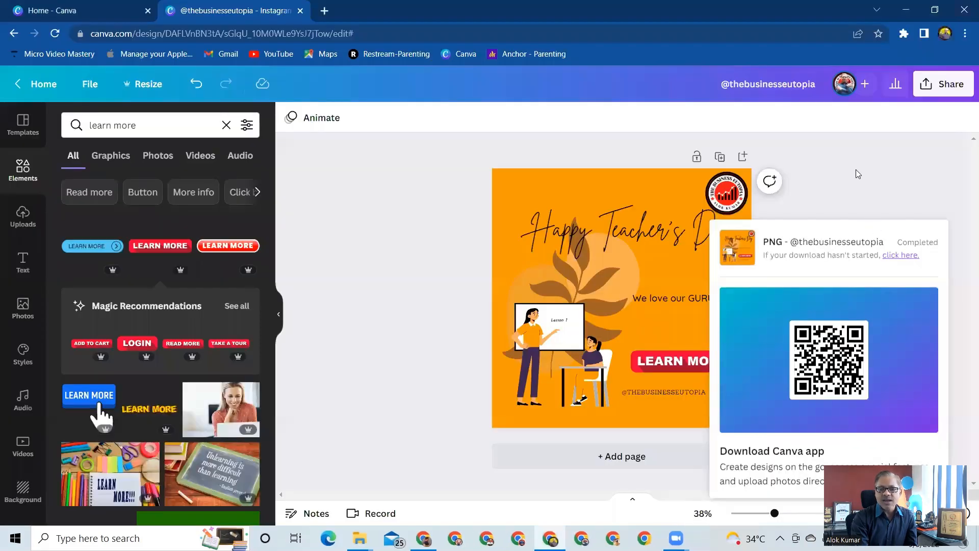
pyautogui.click(857, 173)
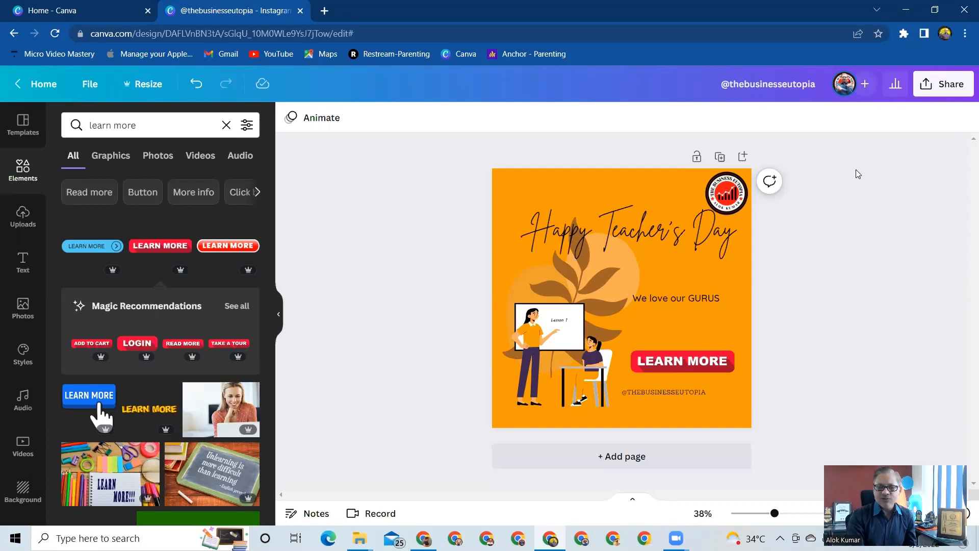
# Insert the uploaded photo of the man with raised hands and remove its background.
pyautogui.click(22, 217)
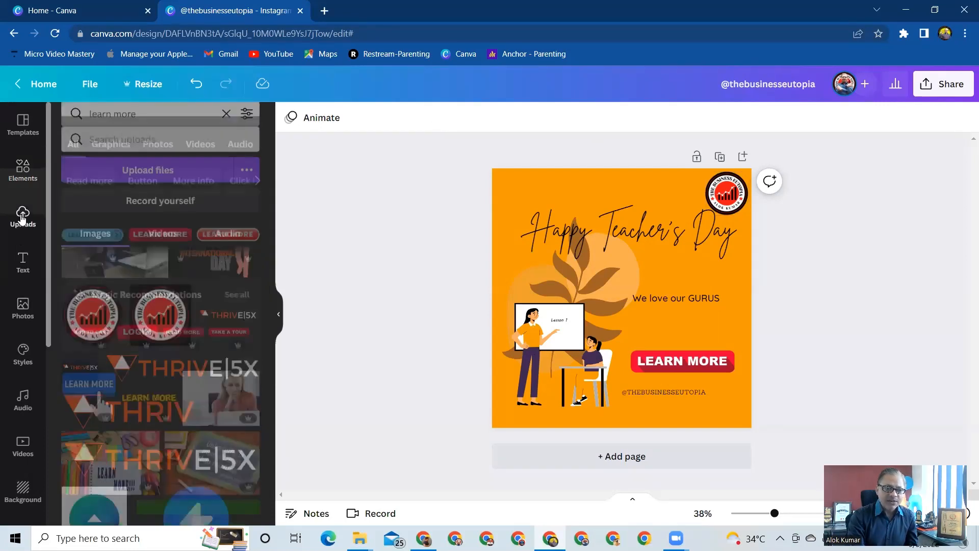
pyautogui.scroll(3, 205, 354)
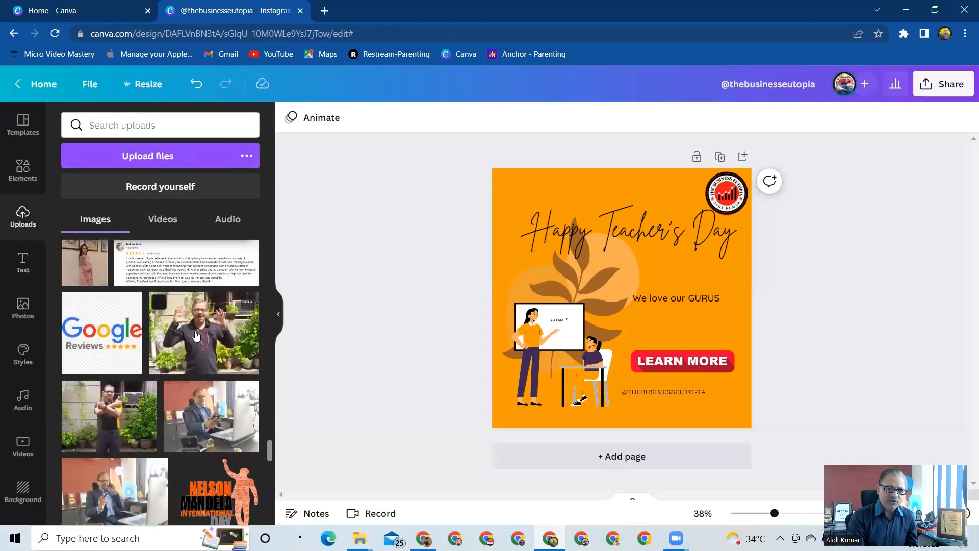
pyautogui.click(196, 336)
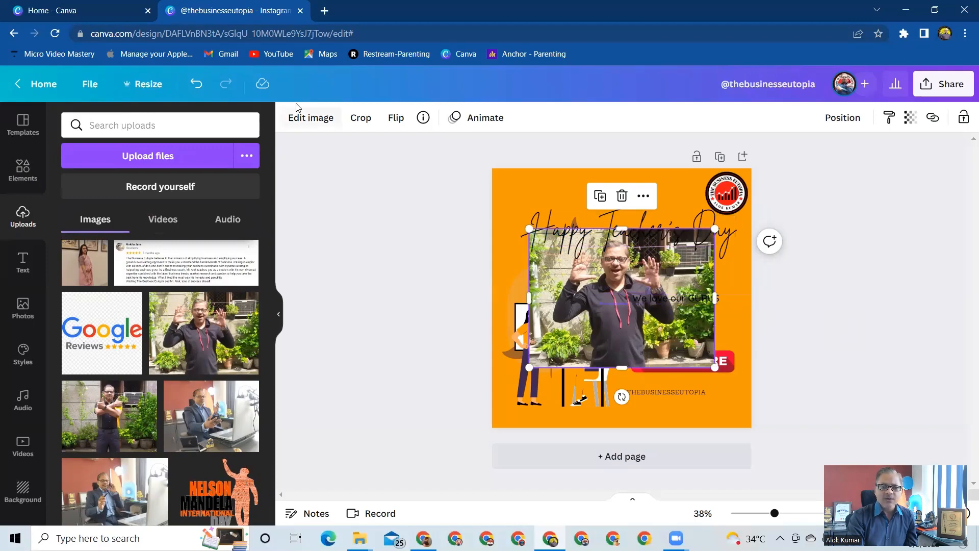
pyautogui.click(306, 118)
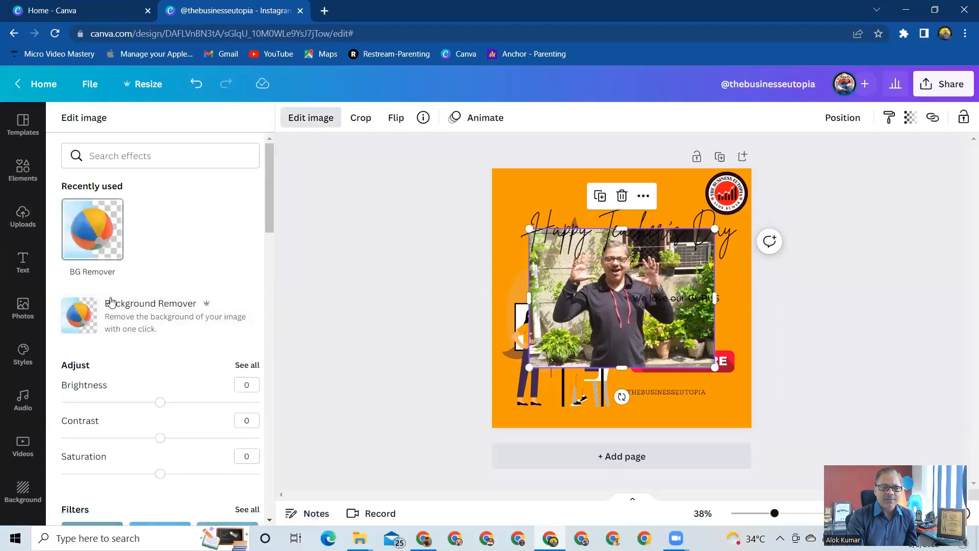
pyautogui.click(128, 323)
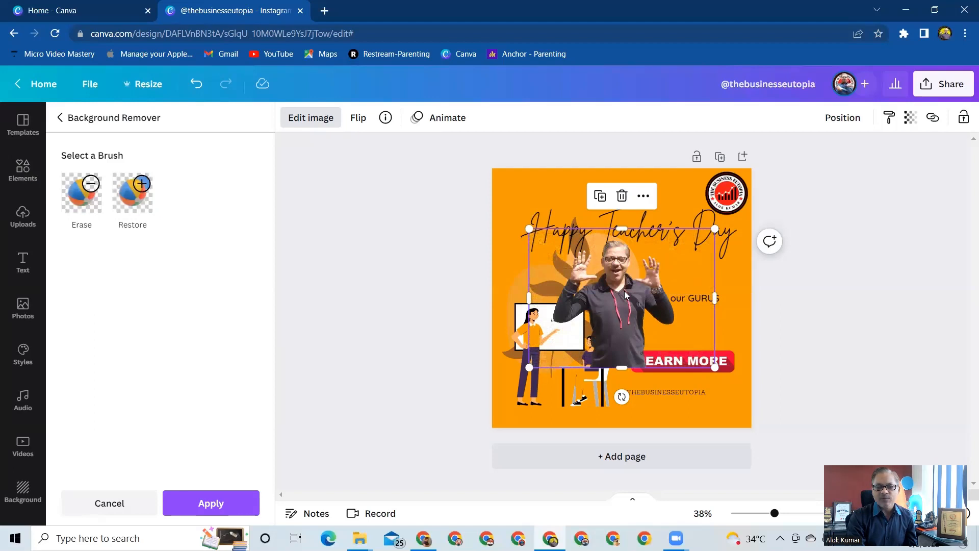
# Enlarge the cut-out photo over the upper part of the post and layer it behind the title, greeting text and graphics.
pyautogui.moveTo(625, 290); pyautogui.dragTo(662, 276)
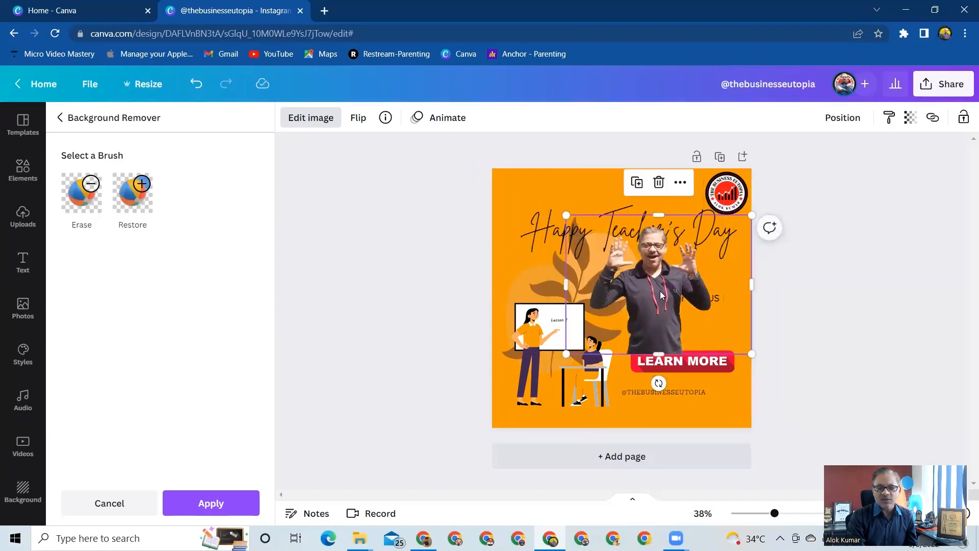
pyautogui.rightClick(660, 291)
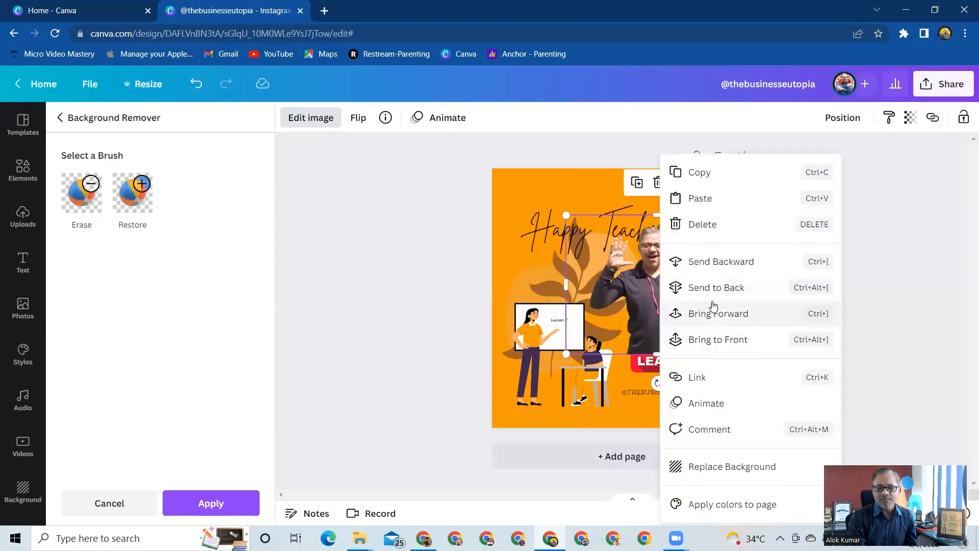
pyautogui.click(708, 288)
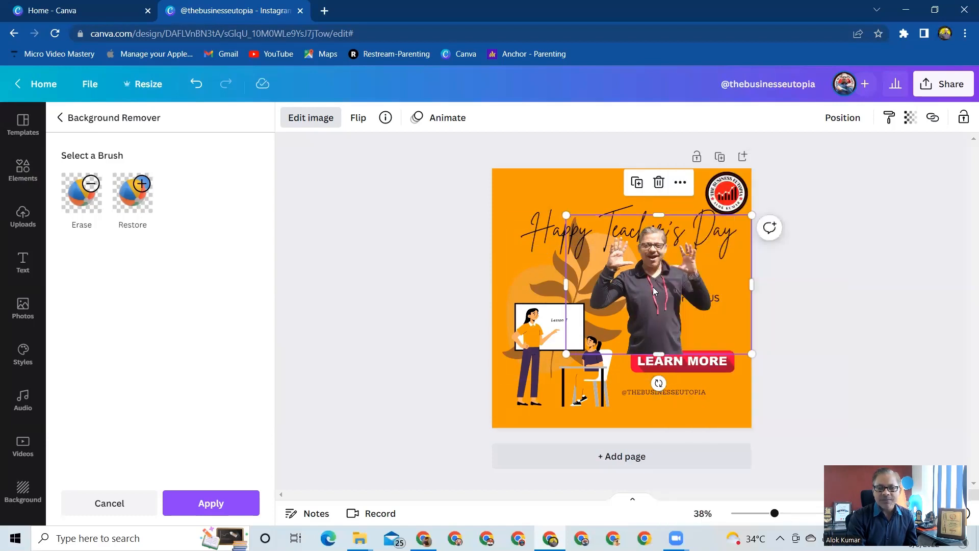
pyautogui.moveTo(652, 286); pyautogui.dragTo(618, 253)
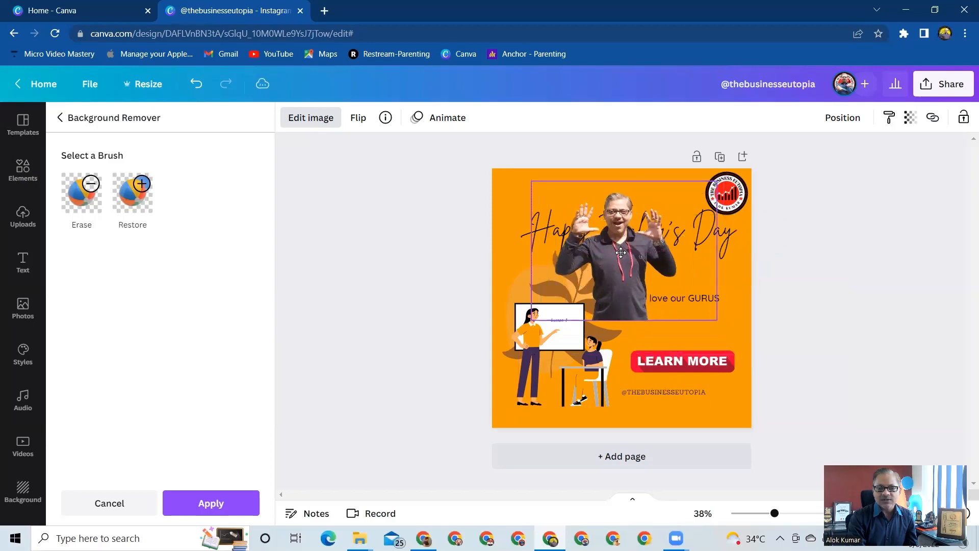
pyautogui.moveTo(717, 321); pyautogui.dragTo(757, 350)
pyautogui.click(684, 298)
pyautogui.rightClick(655, 302)
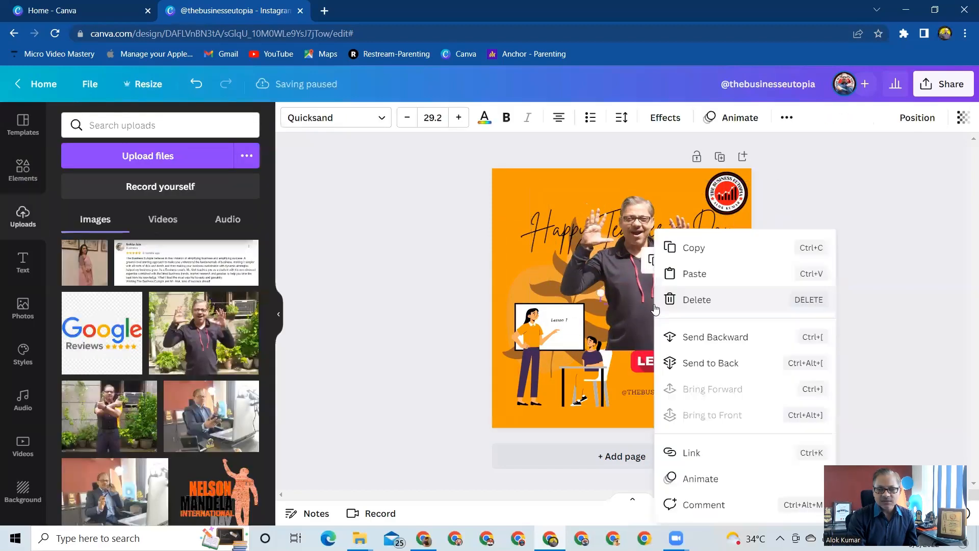
pyautogui.click(542, 230)
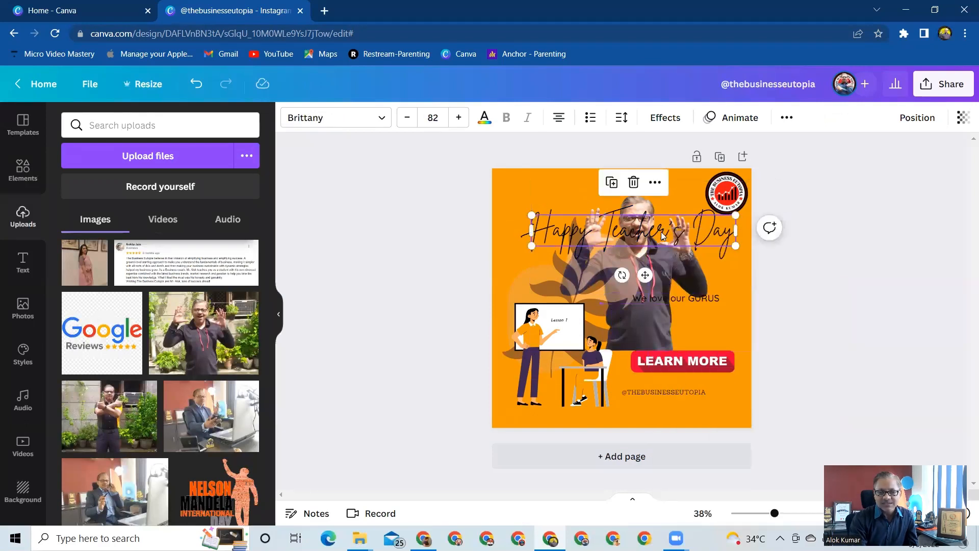
# Set the cut-out photo's transparency to 46 and enlarge it to span the page width.
pyautogui.click(687, 329)
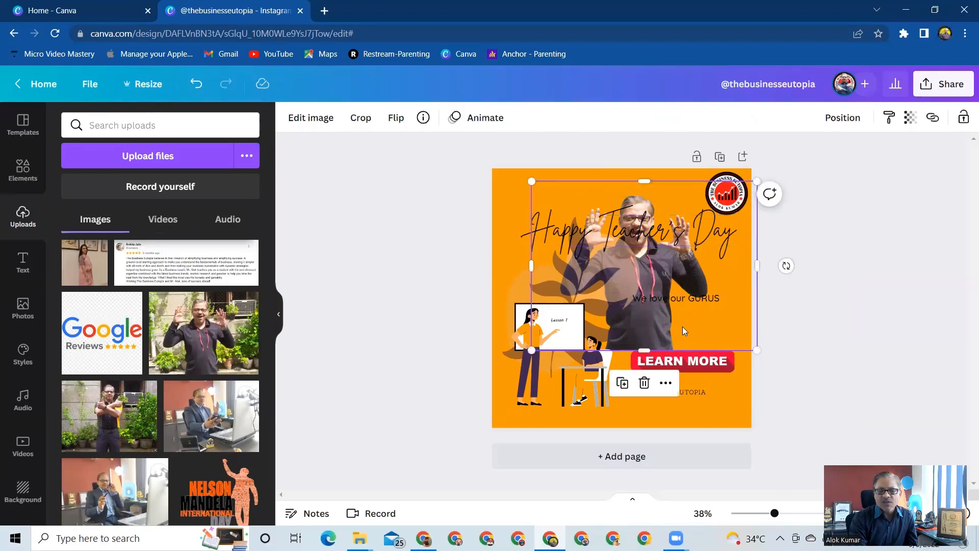
pyautogui.click(911, 124)
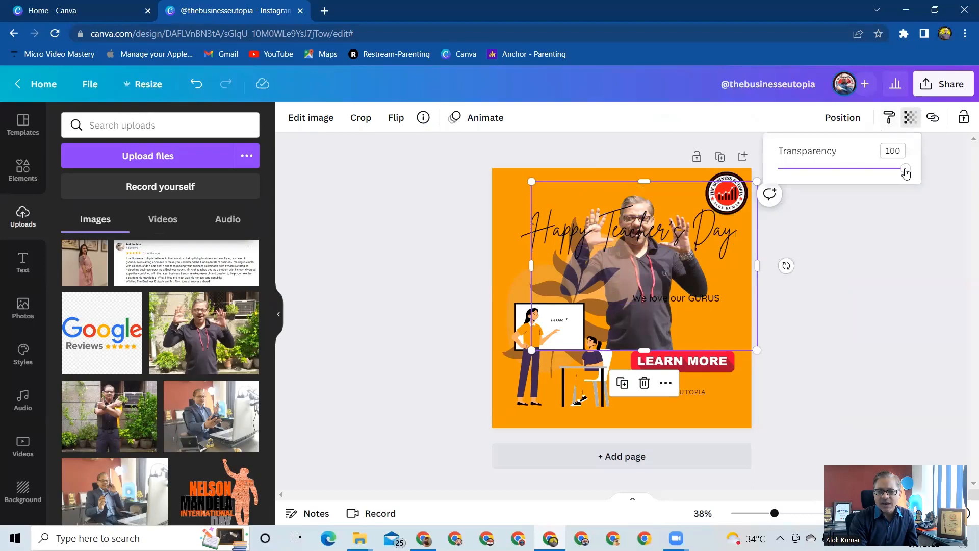
pyautogui.moveTo(906, 174); pyautogui.dragTo(838, 182)
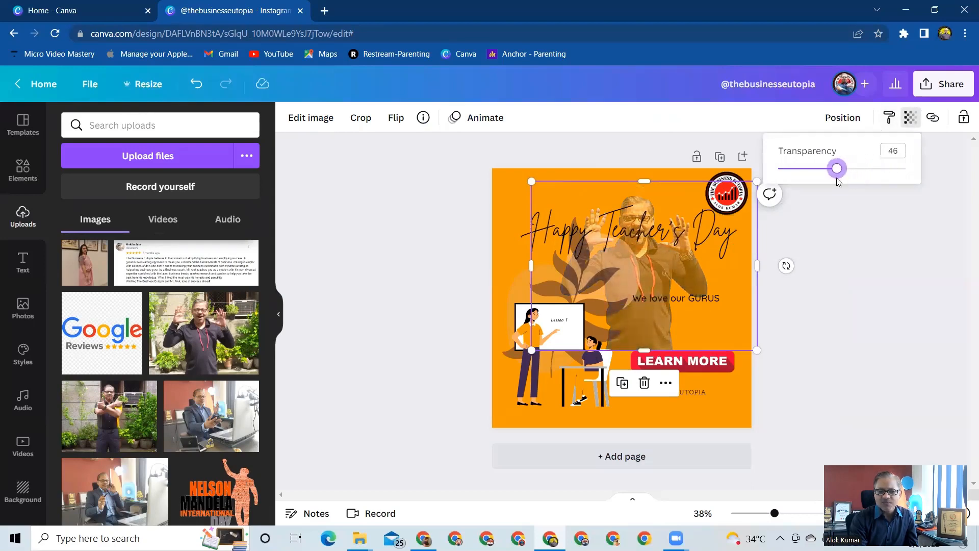
pyautogui.click(788, 266)
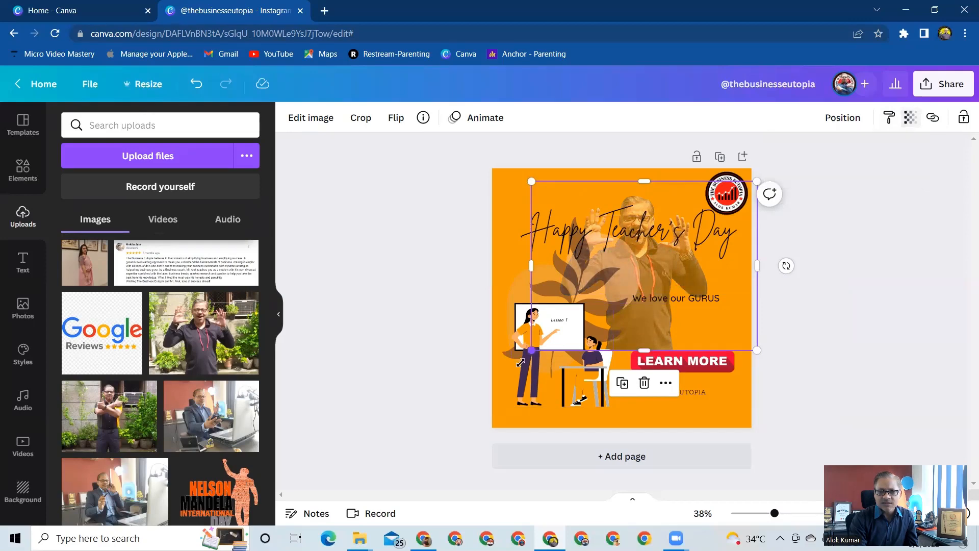
pyautogui.moveTo(531, 351); pyautogui.dragTo(498, 387)
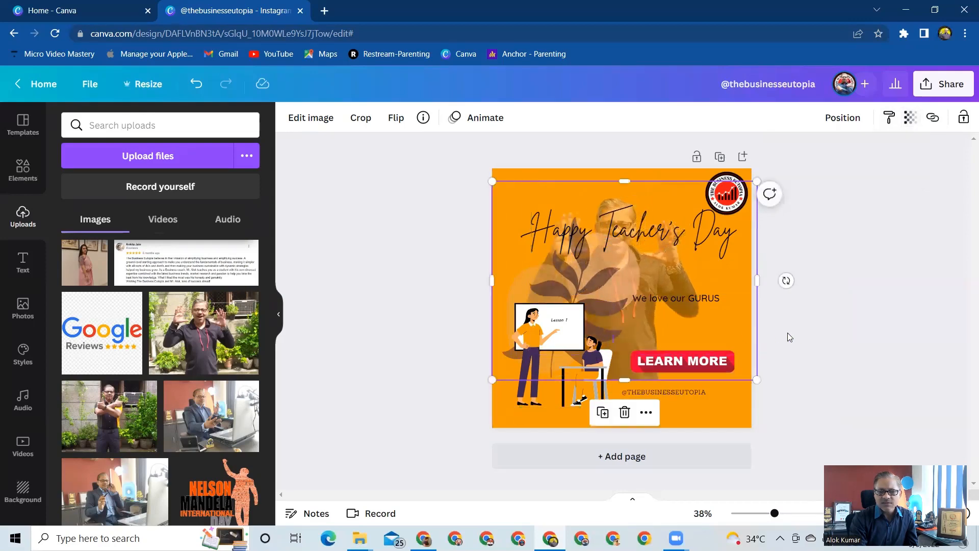
pyautogui.click(805, 336)
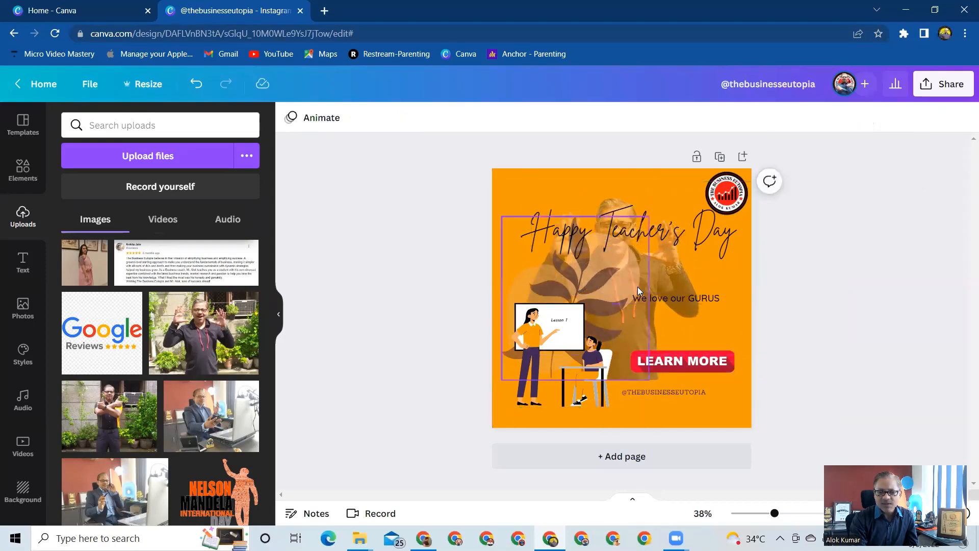
# Move the faded photo up to the page's upper edge and lower the "Happy Teacher's Day" title below the man's face.
pyautogui.moveTo(698, 274); pyautogui.dragTo(697, 250)
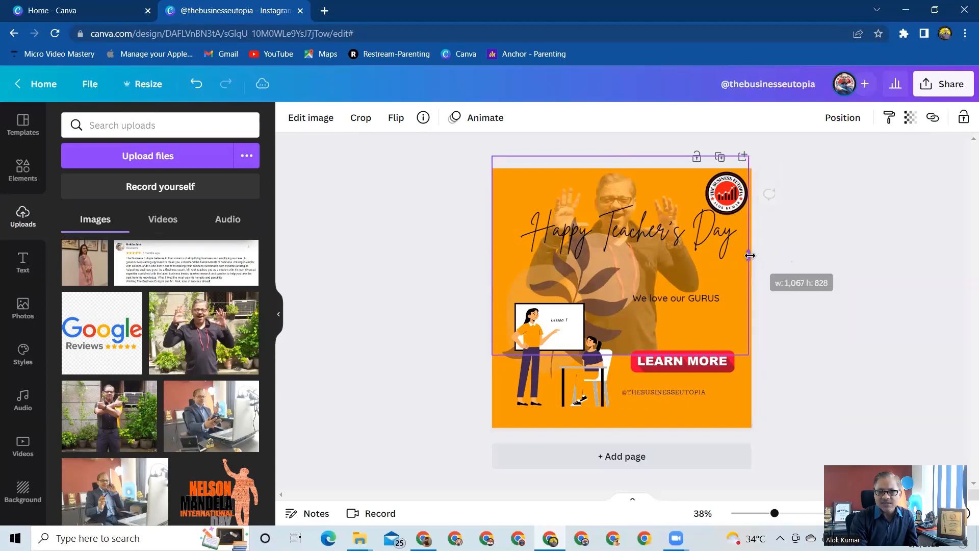
pyautogui.moveTo(645, 241); pyautogui.dragTo(646, 264)
pyautogui.click(831, 318)
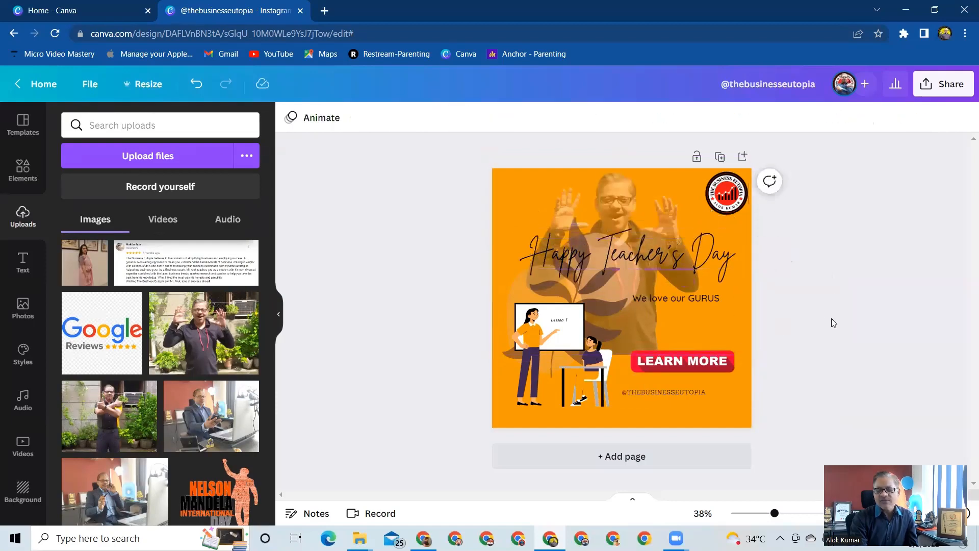